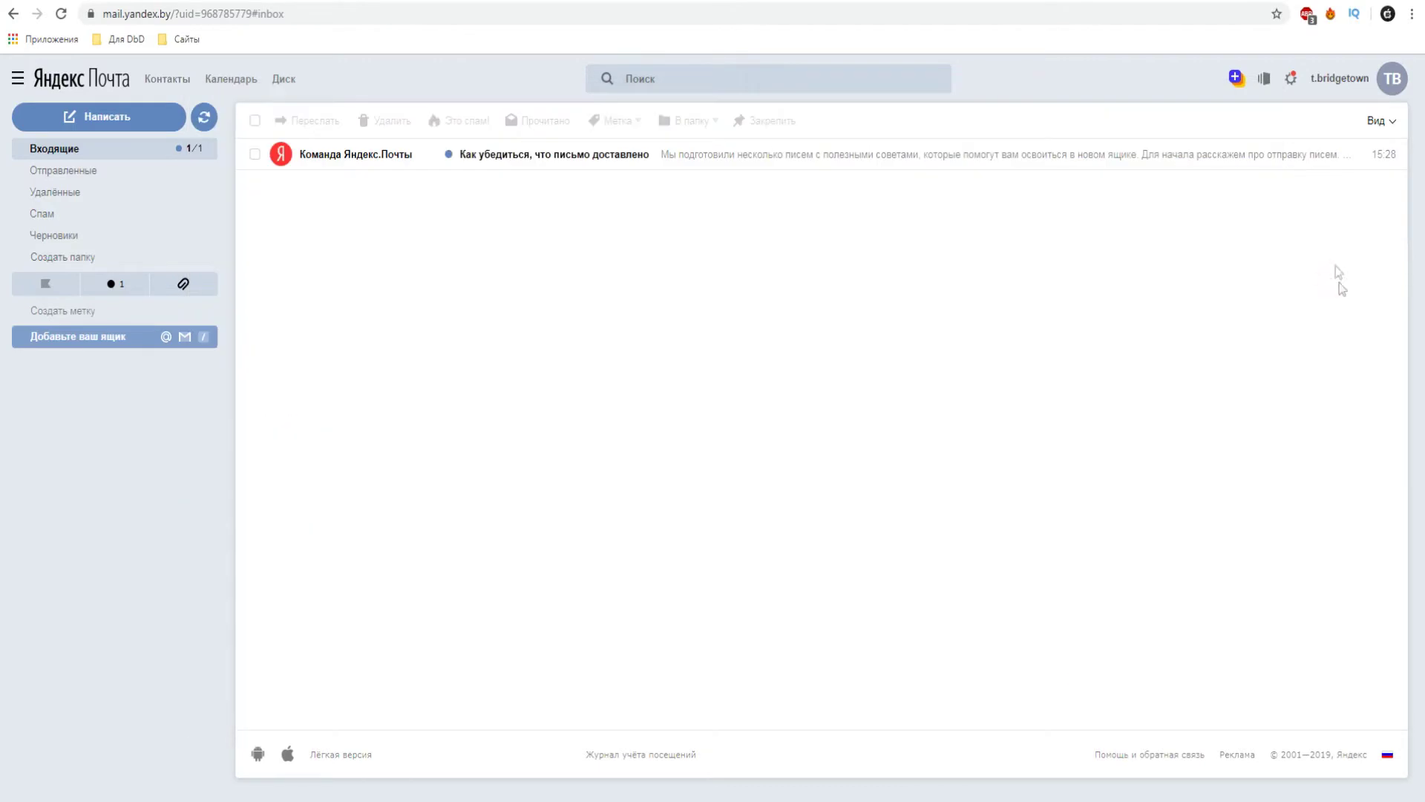
- Copy the mailbox's e-mail address from the Yandex Mail account menu
click(1349, 80)
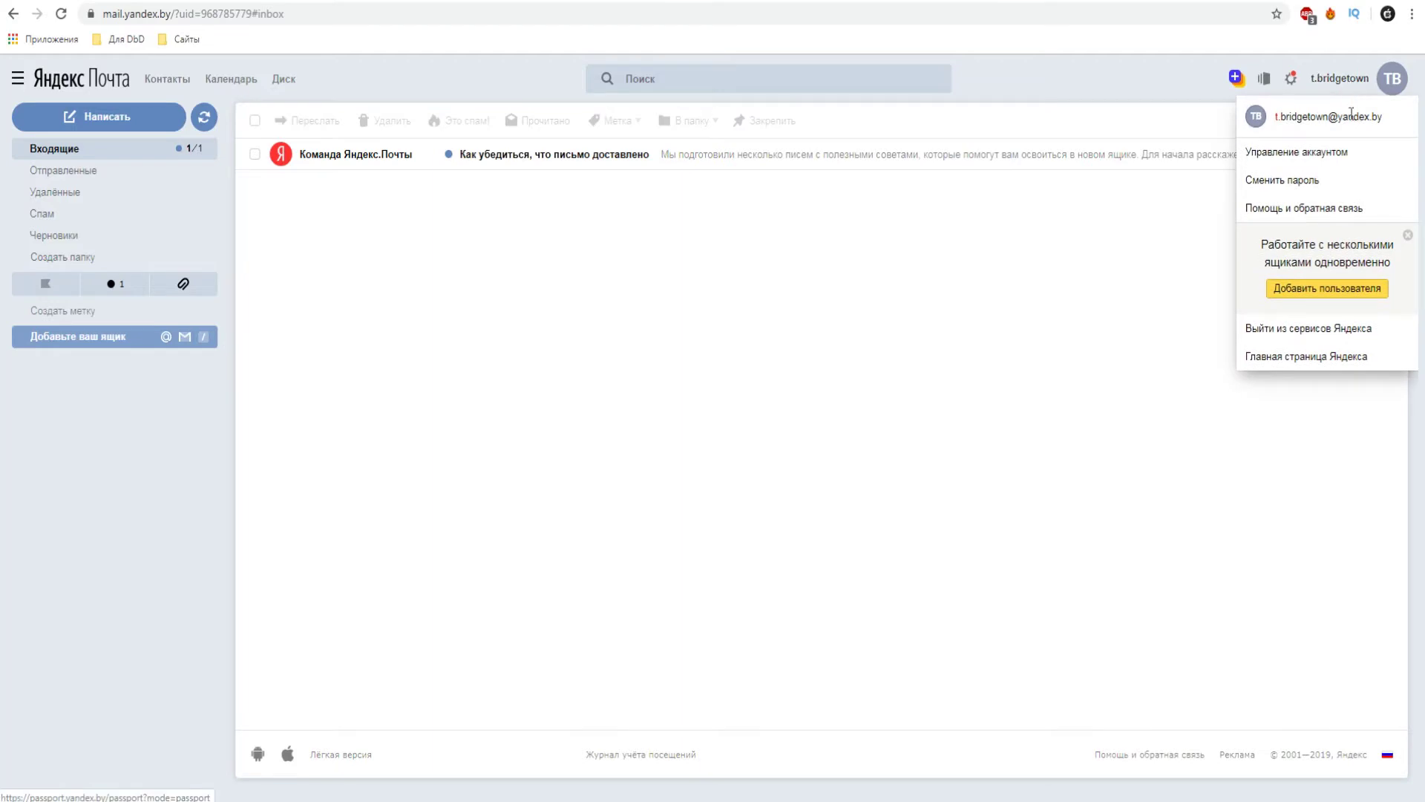
drag(1382, 121, 1276, 130)
right_click(1291, 119)
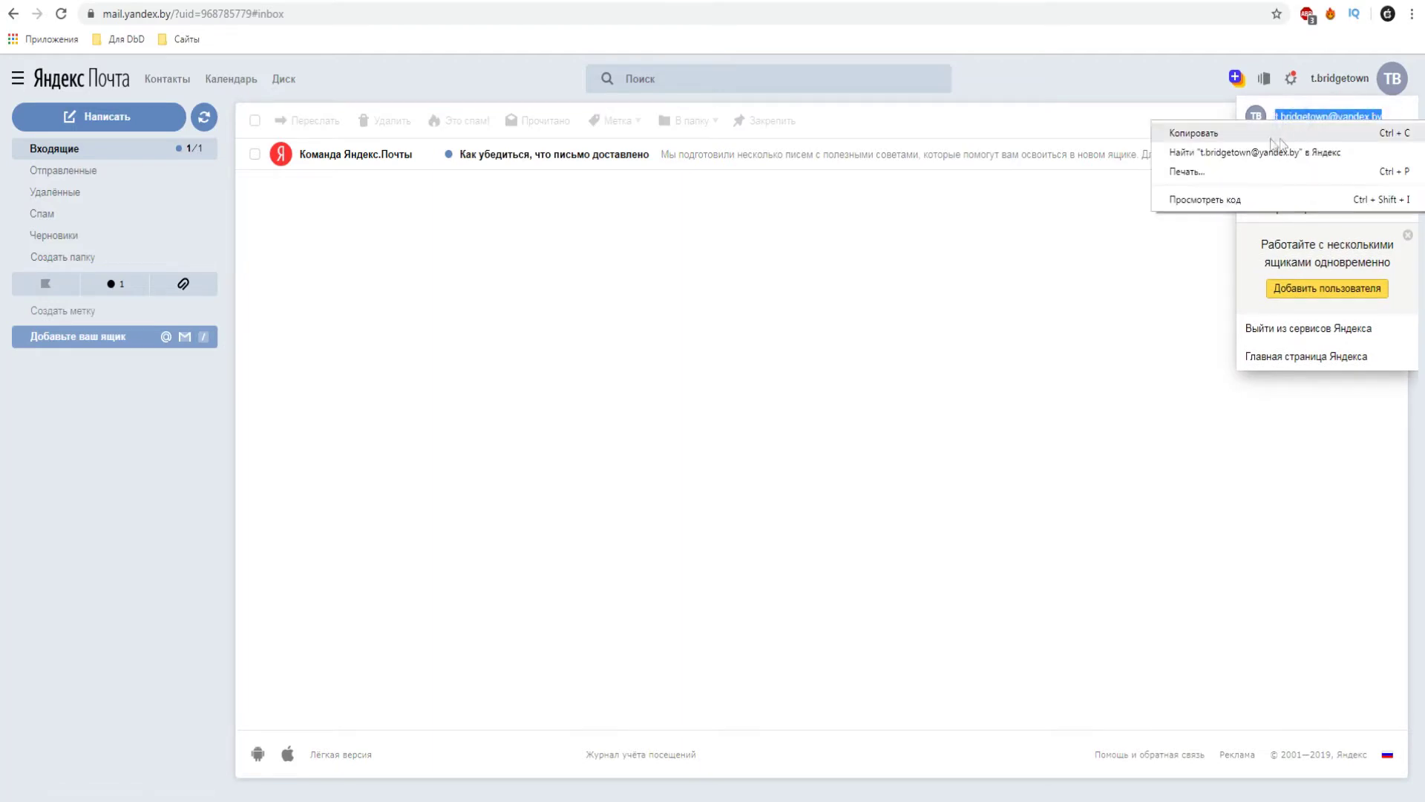
click(1232, 135)
click(1056, 331)
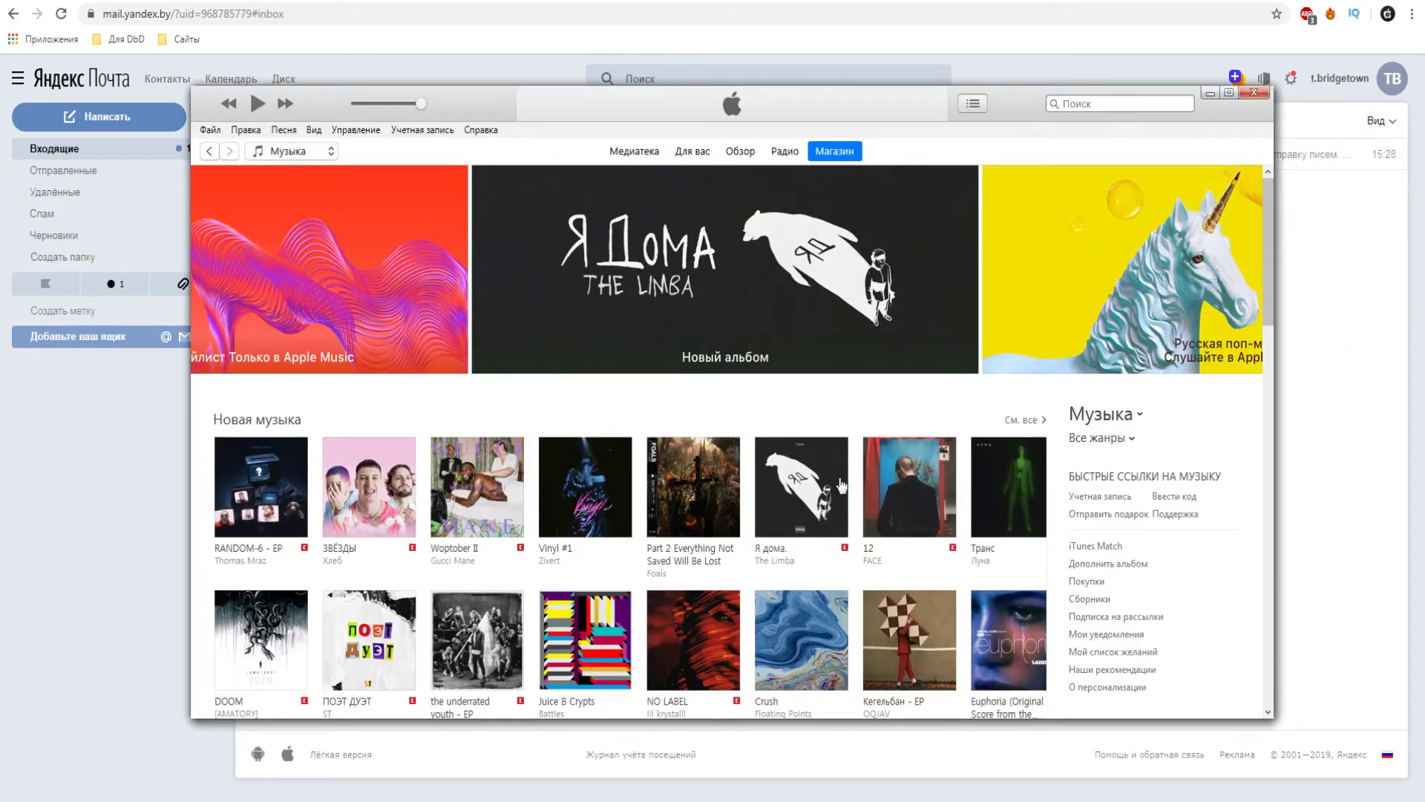
- Switch the iTunes Store country to Barbados using the footer's country list
scroll(841, 485, down, 15)
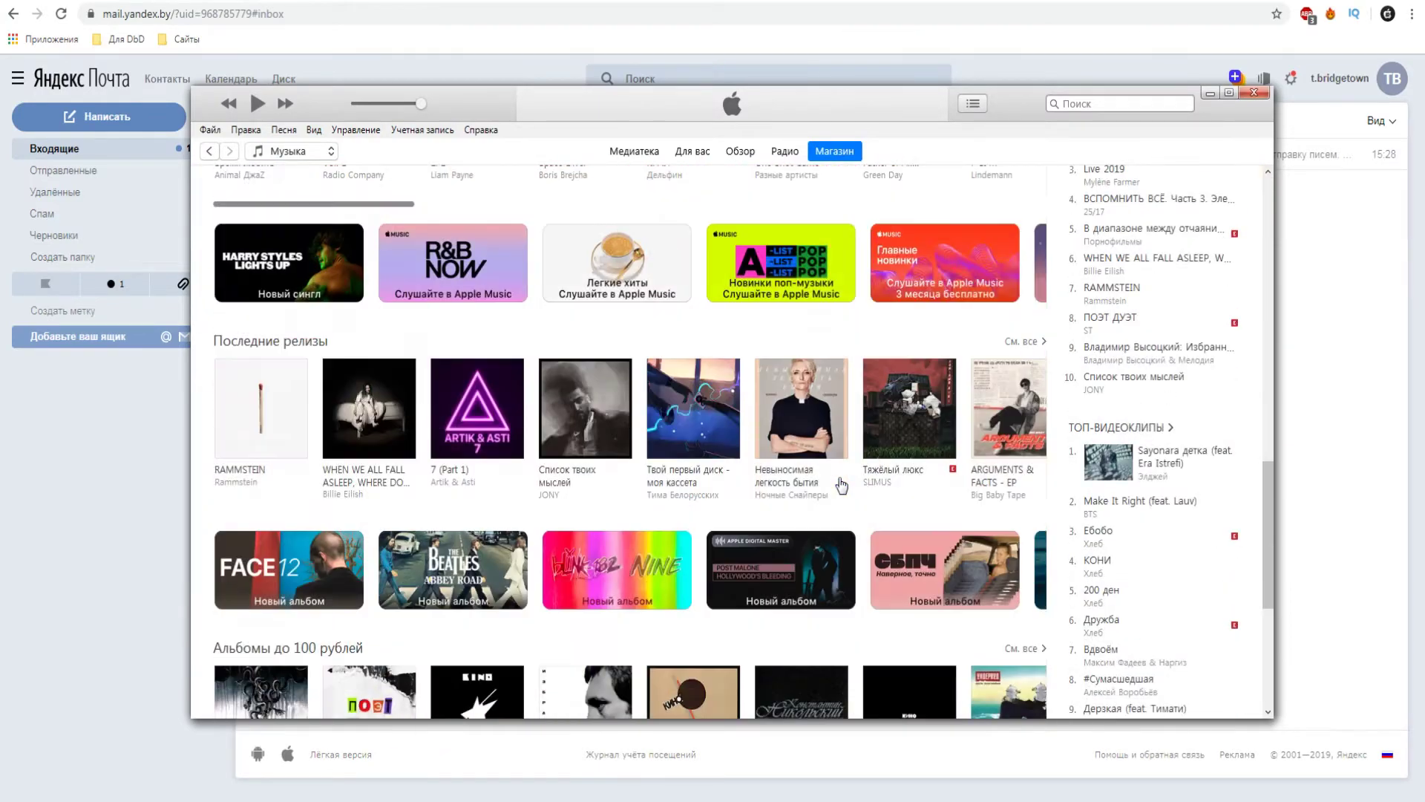
scroll(841, 486, down, 5)
click(1230, 689)
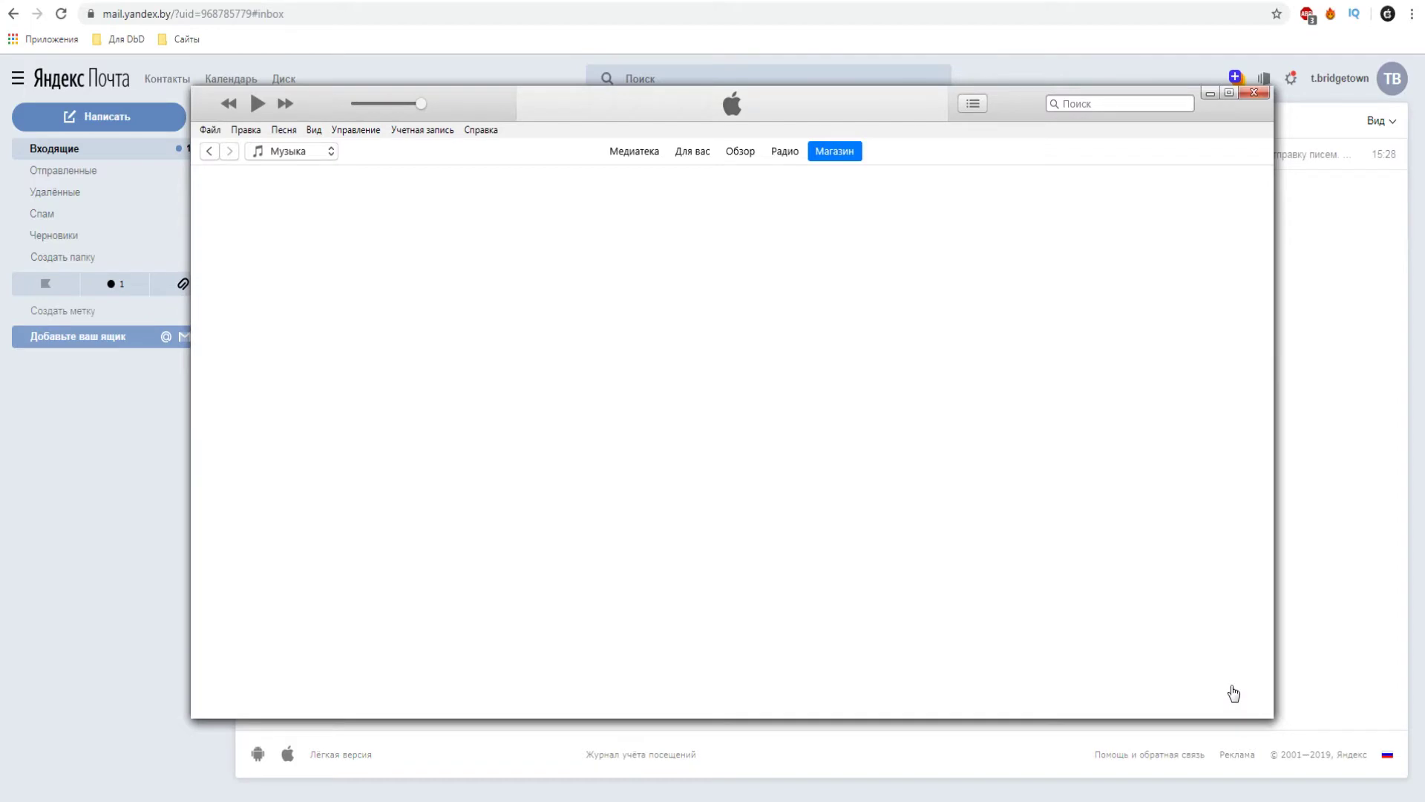
scroll(1123, 643, down, 6)
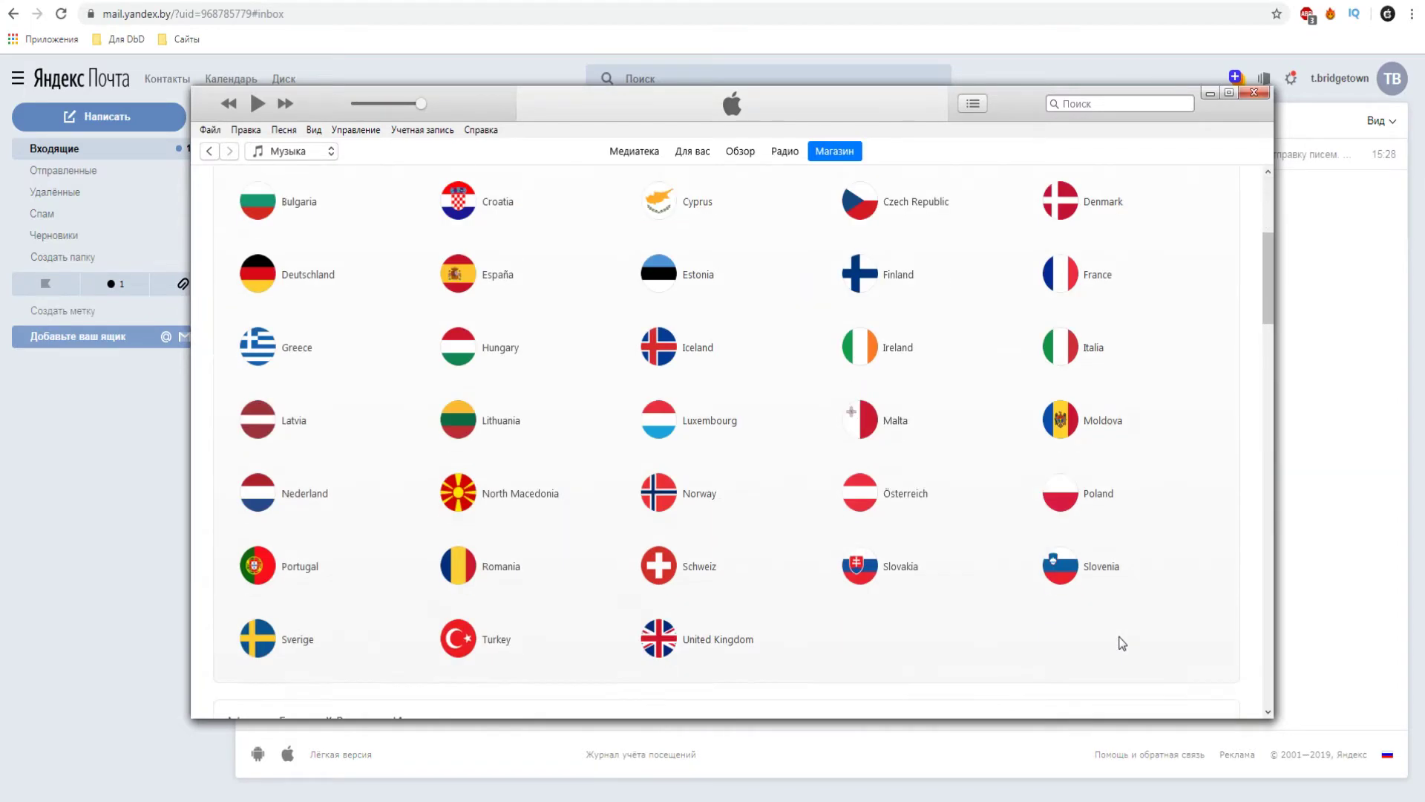
scroll(1123, 643, down, 2)
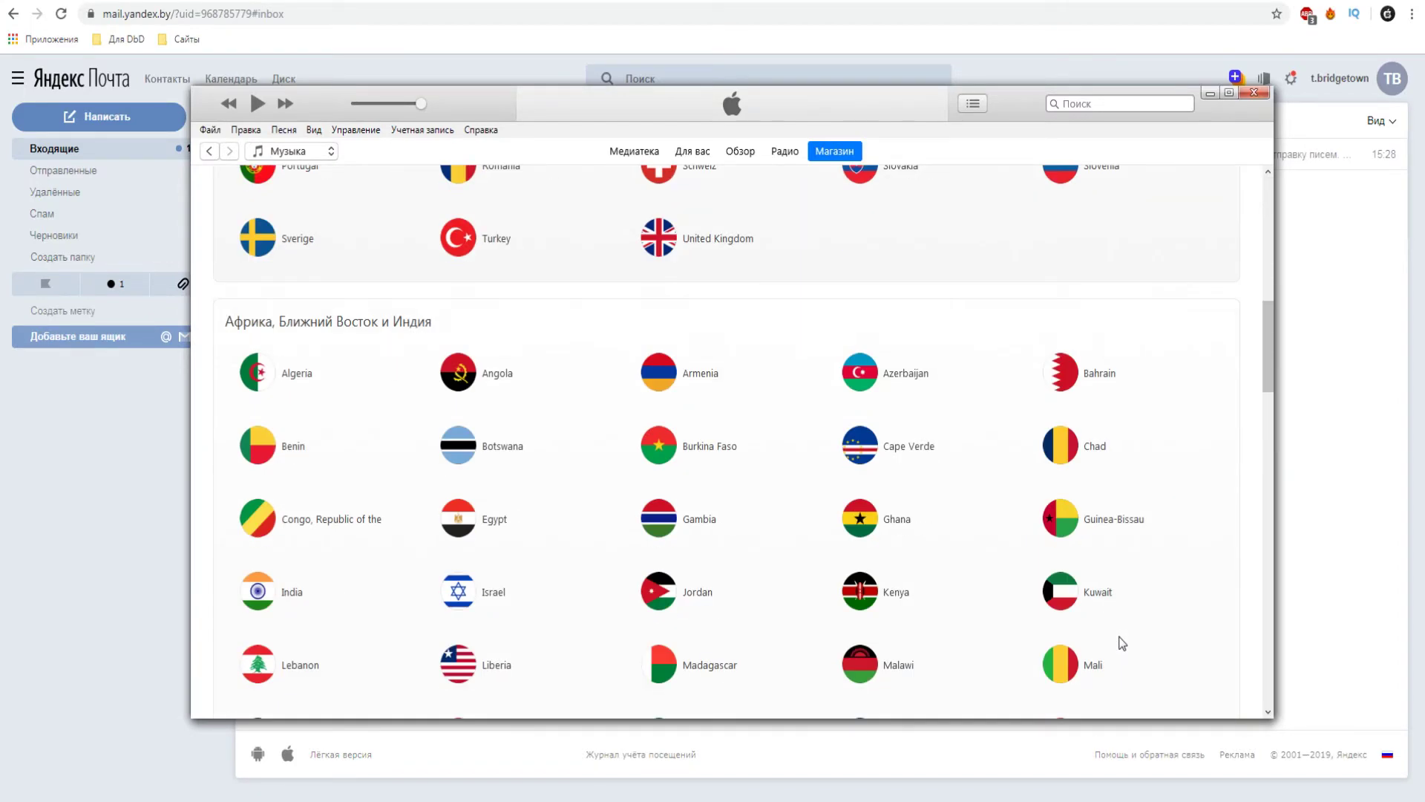
scroll(1122, 643, down, 5)
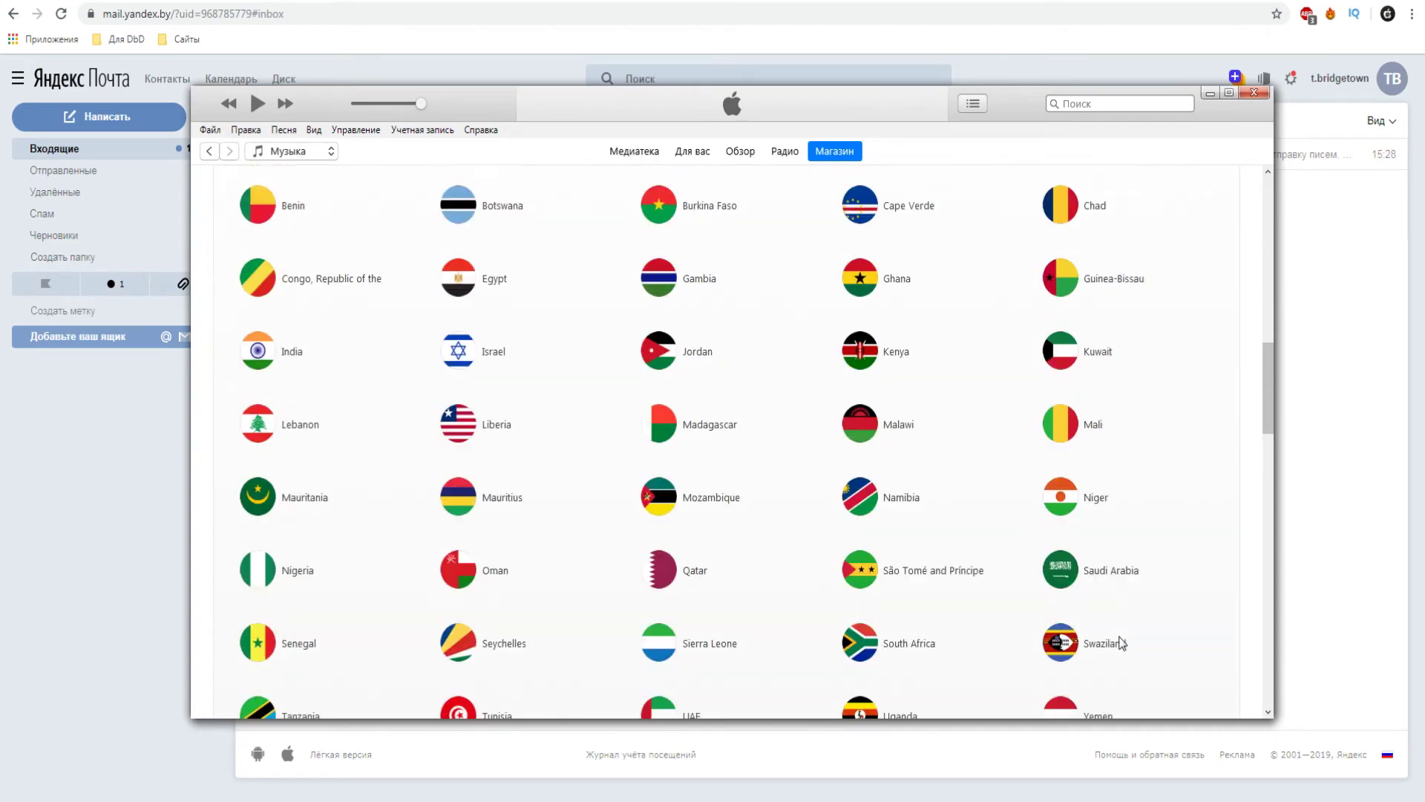
scroll(1122, 642, down, 4)
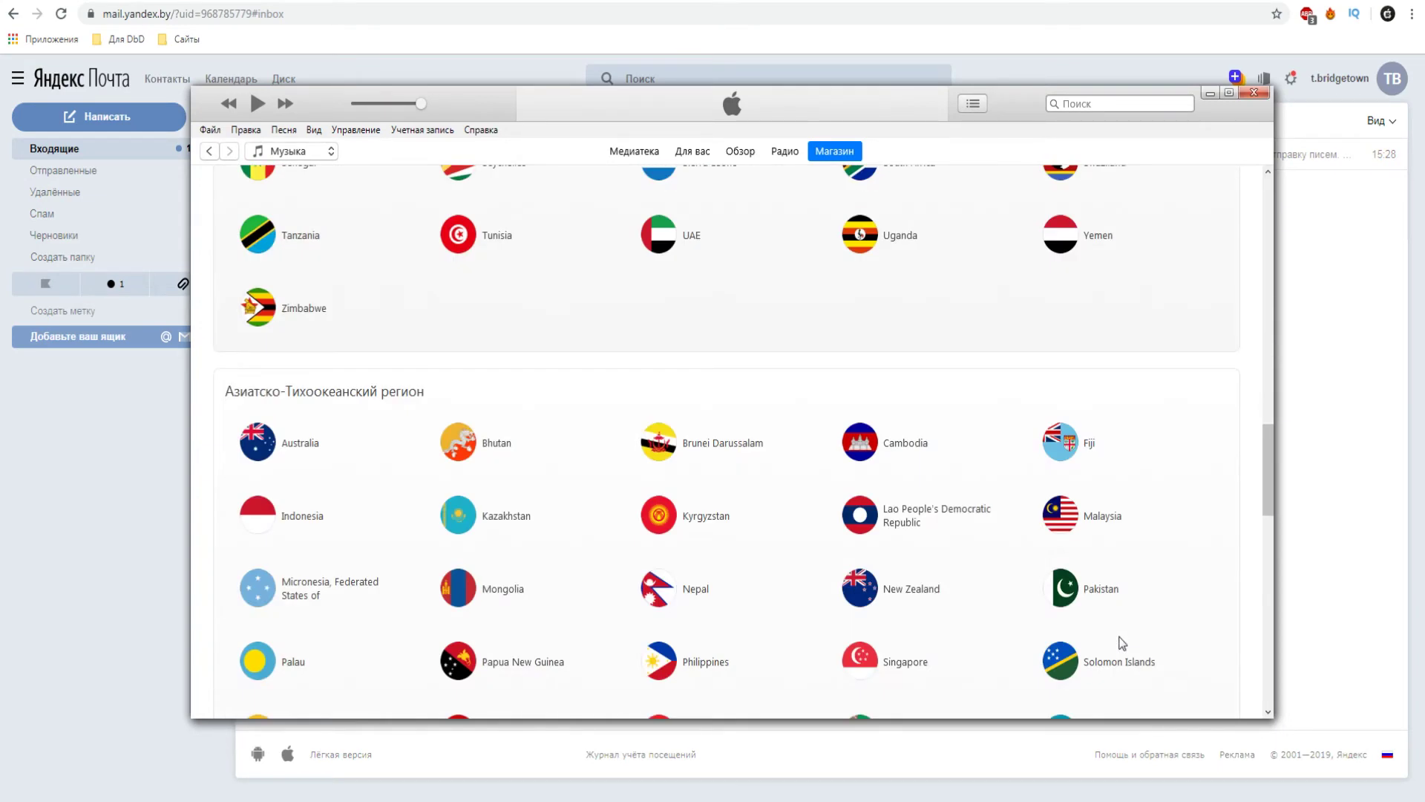
scroll(1122, 643, down, 2)
scroll(1123, 642, down, 5)
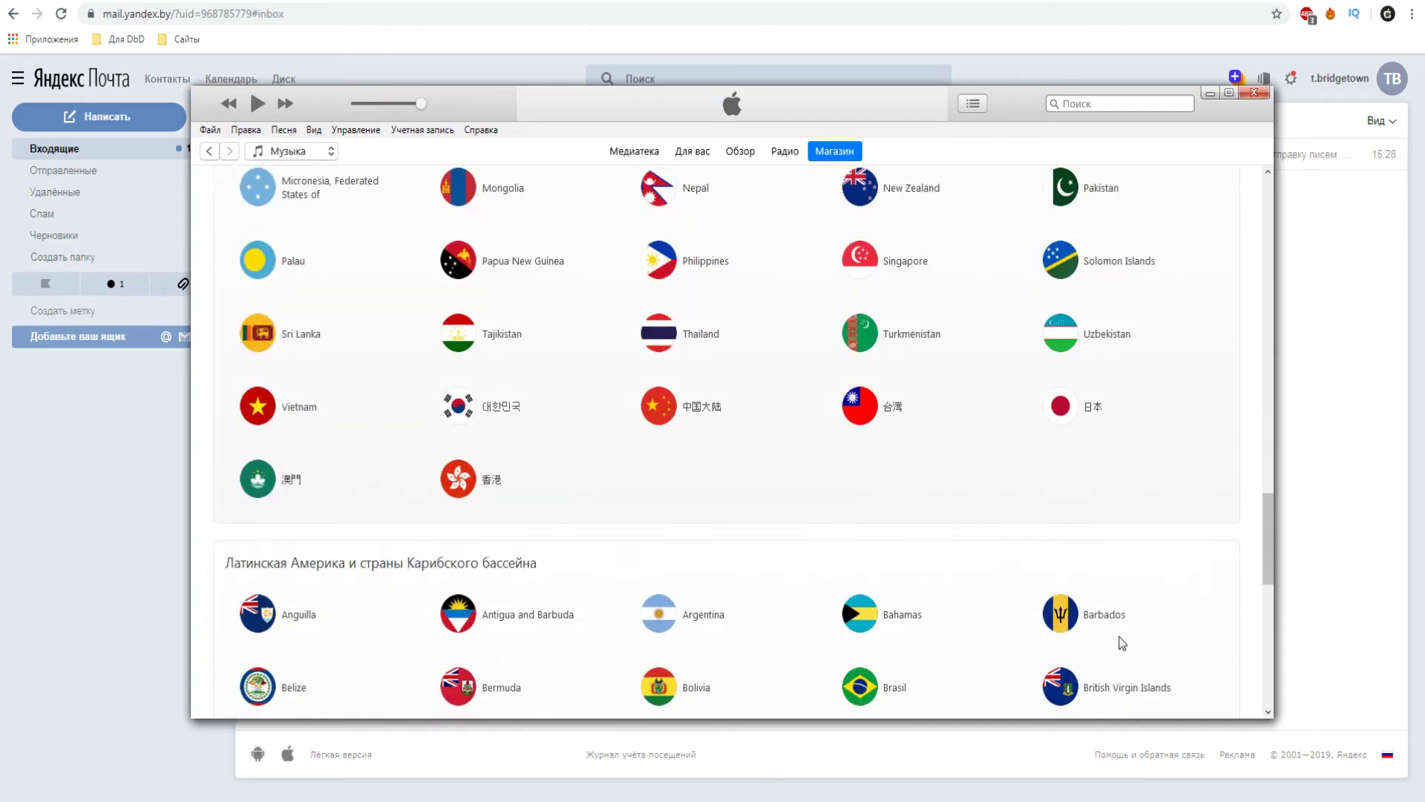
scroll(1123, 643, down, 2)
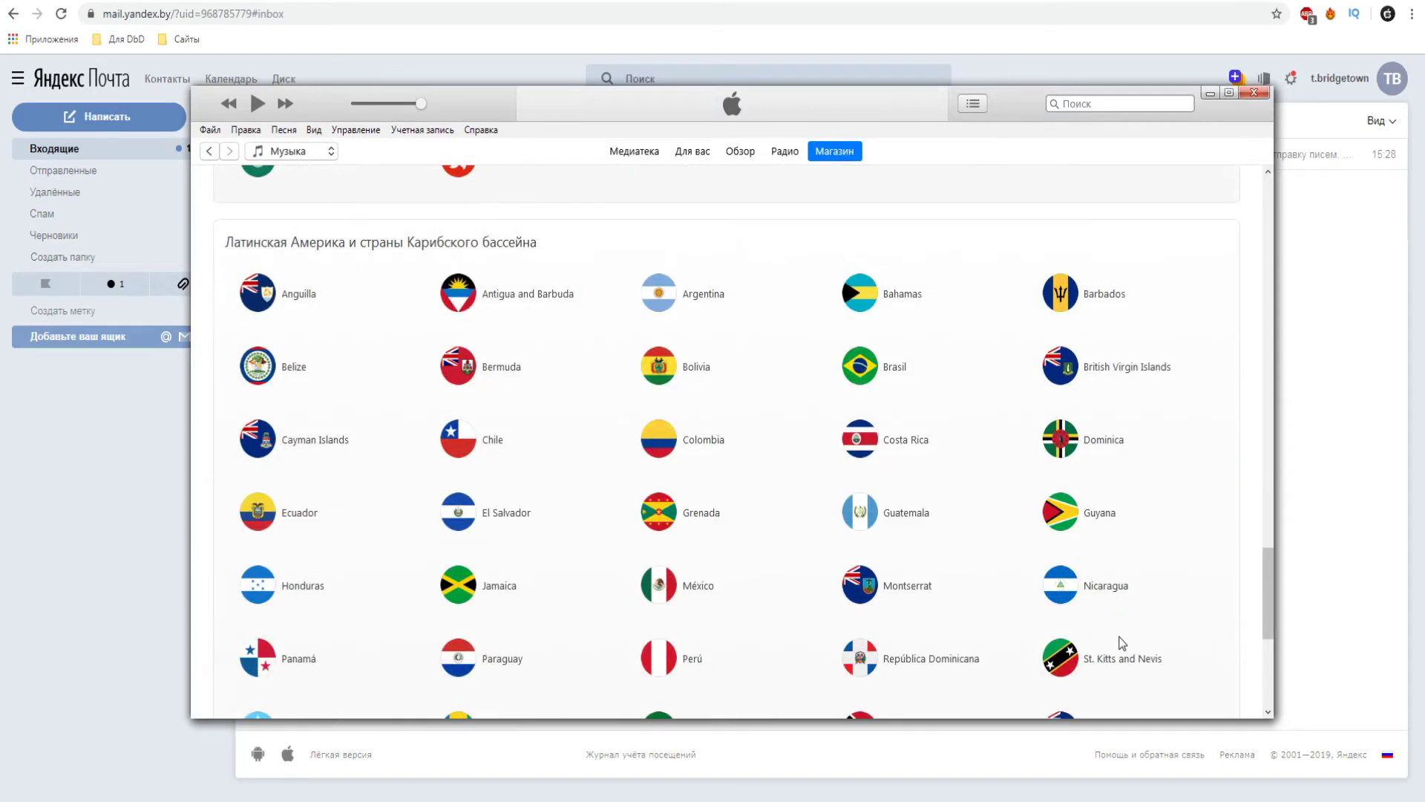
scroll(1122, 643, down, 1)
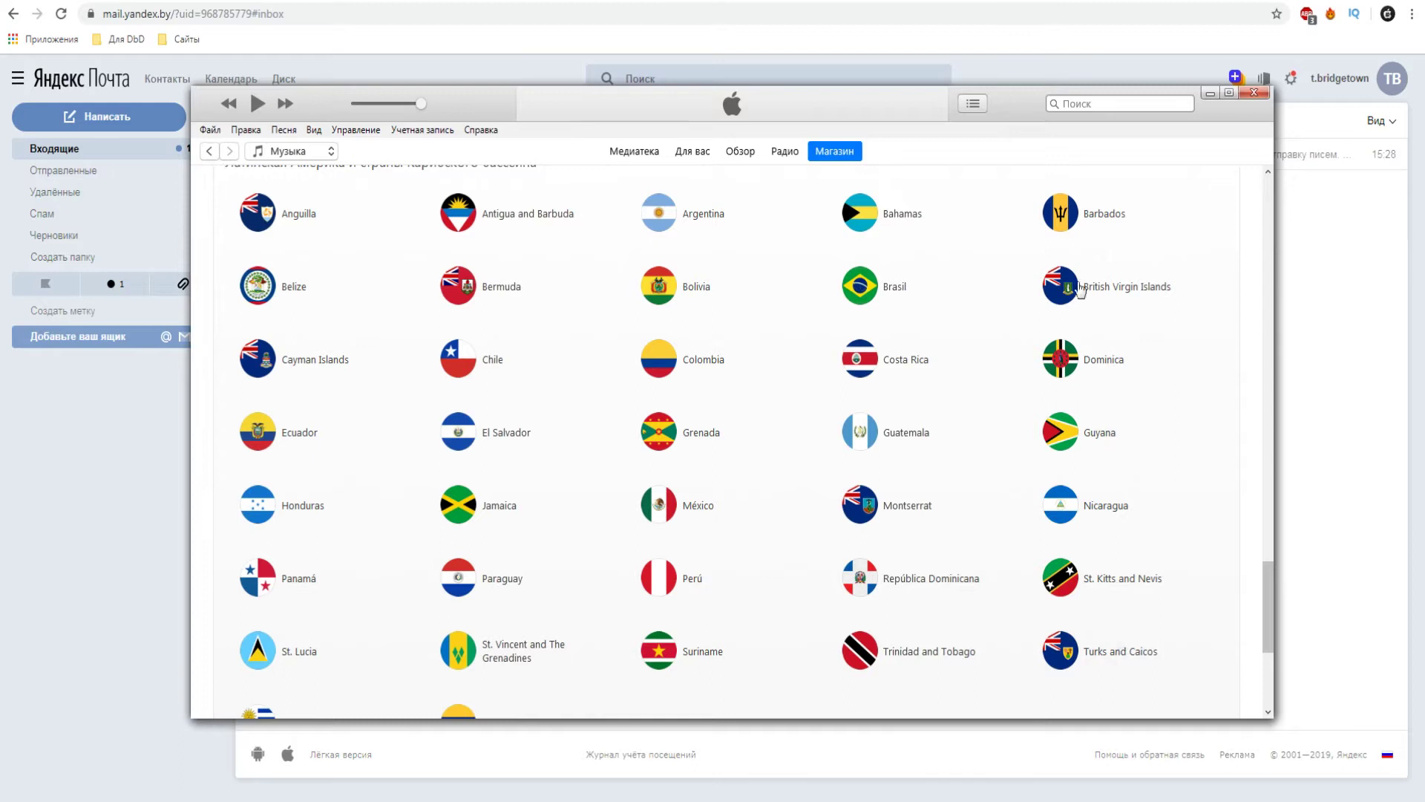
click(1064, 216)
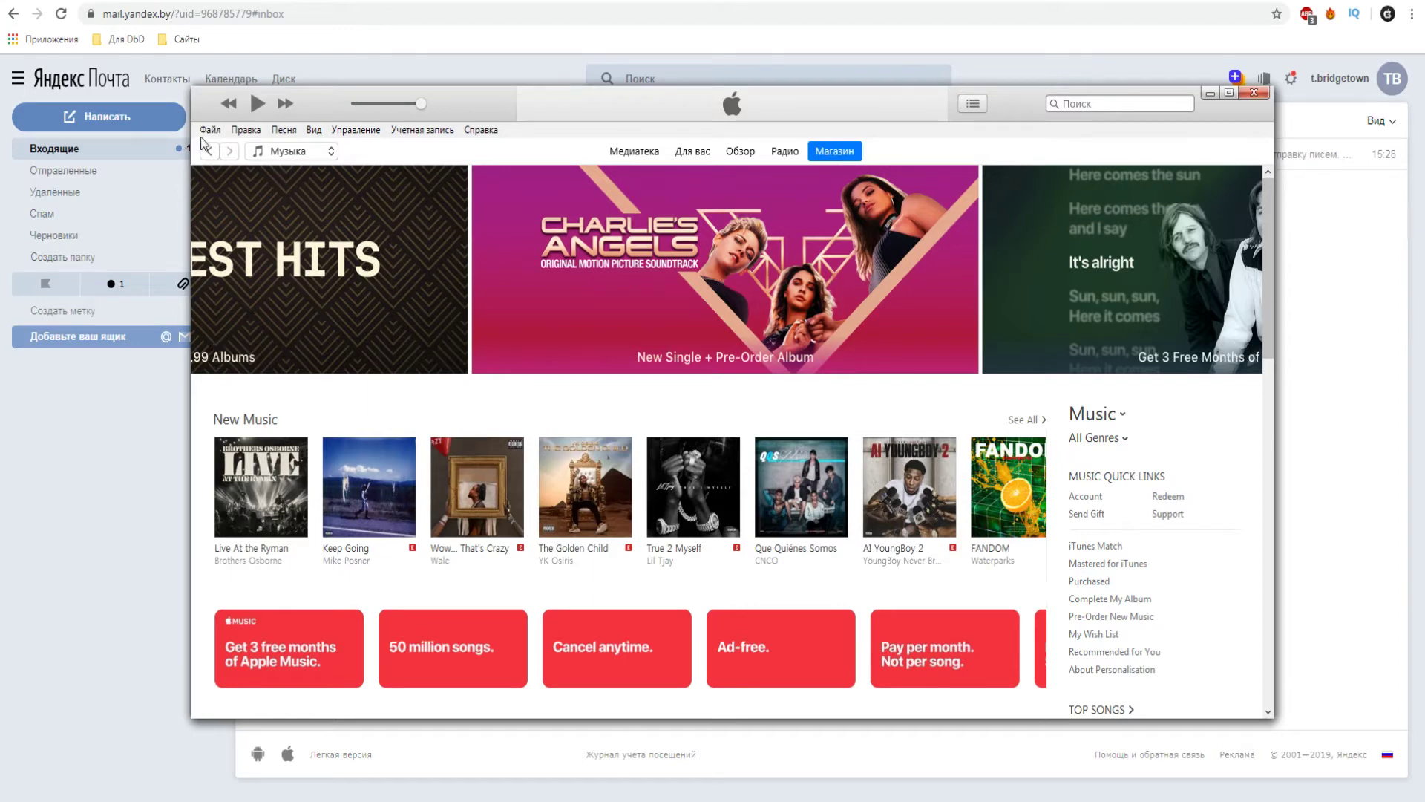
- Start creating a new Apple ID from the Account sign-in dialog
click(417, 133)
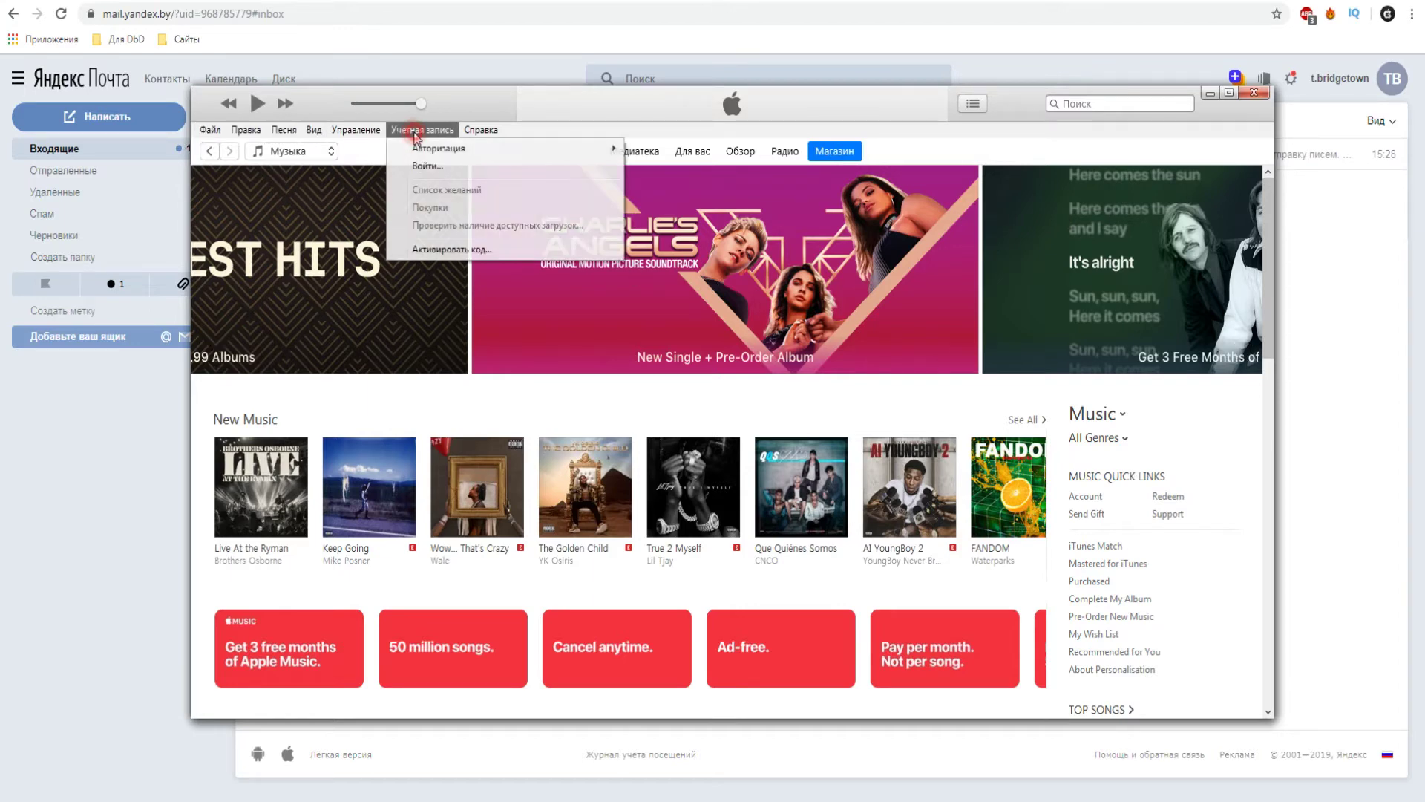
click(427, 168)
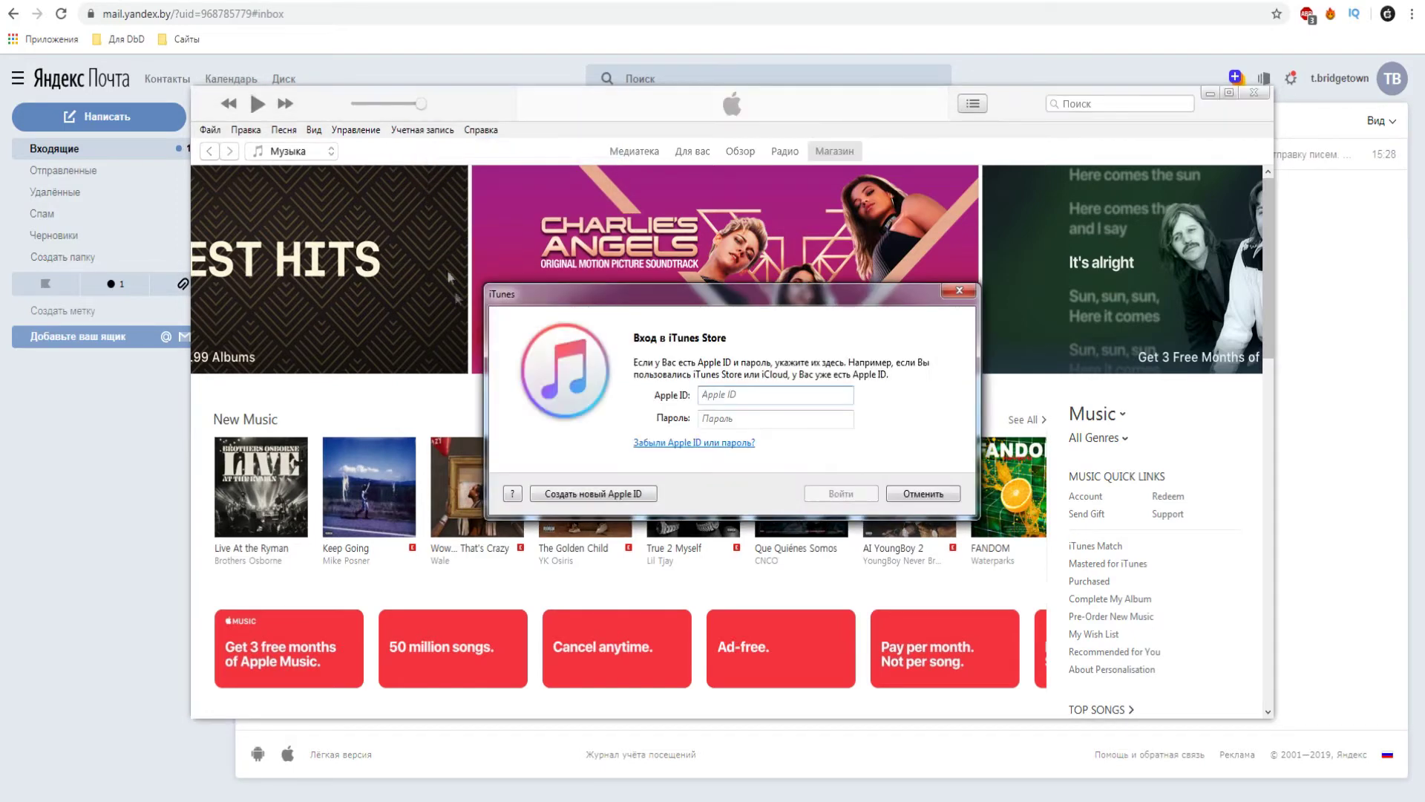
click(580, 495)
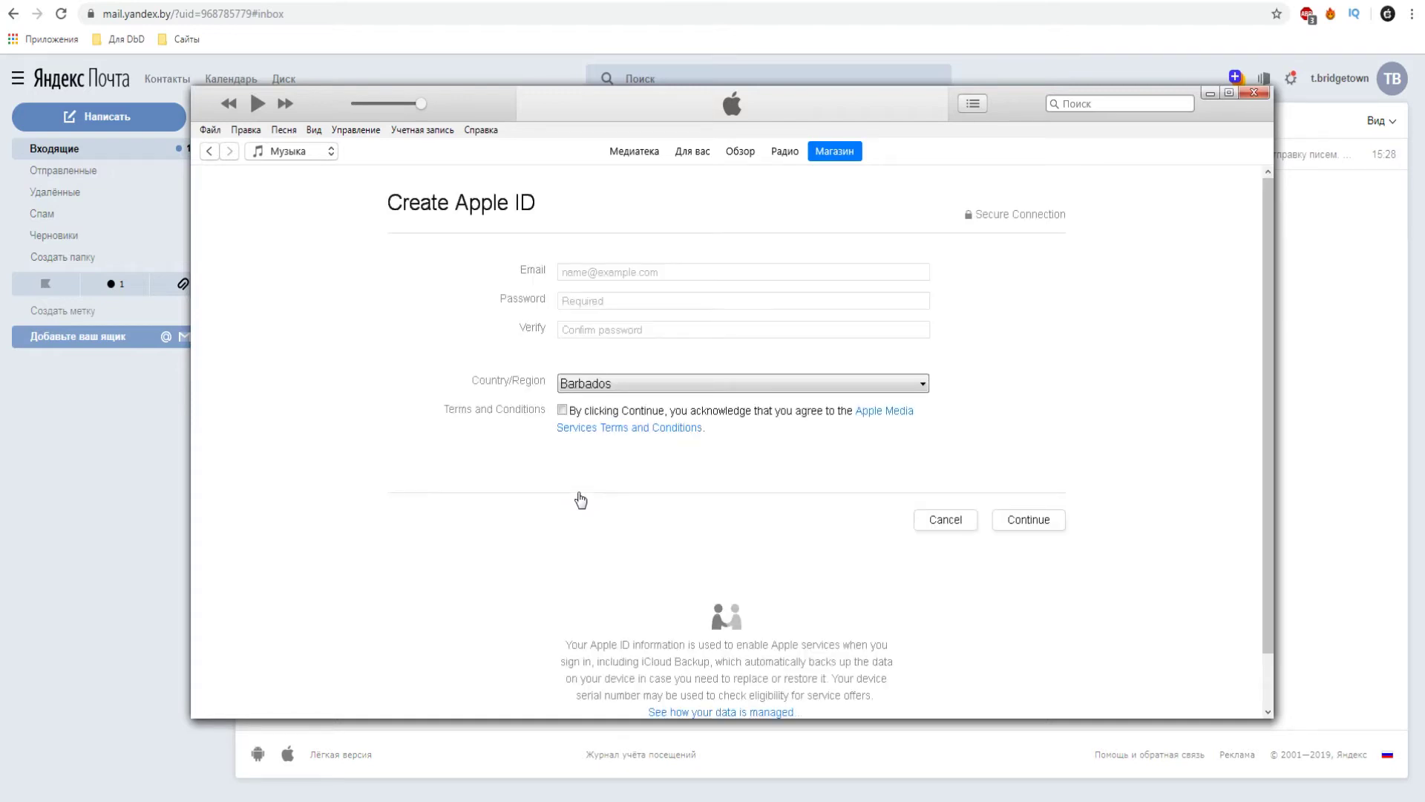
- Enter the copied Yandex e-mail and matching passwords, accept the terms, and continue
click(575, 267)
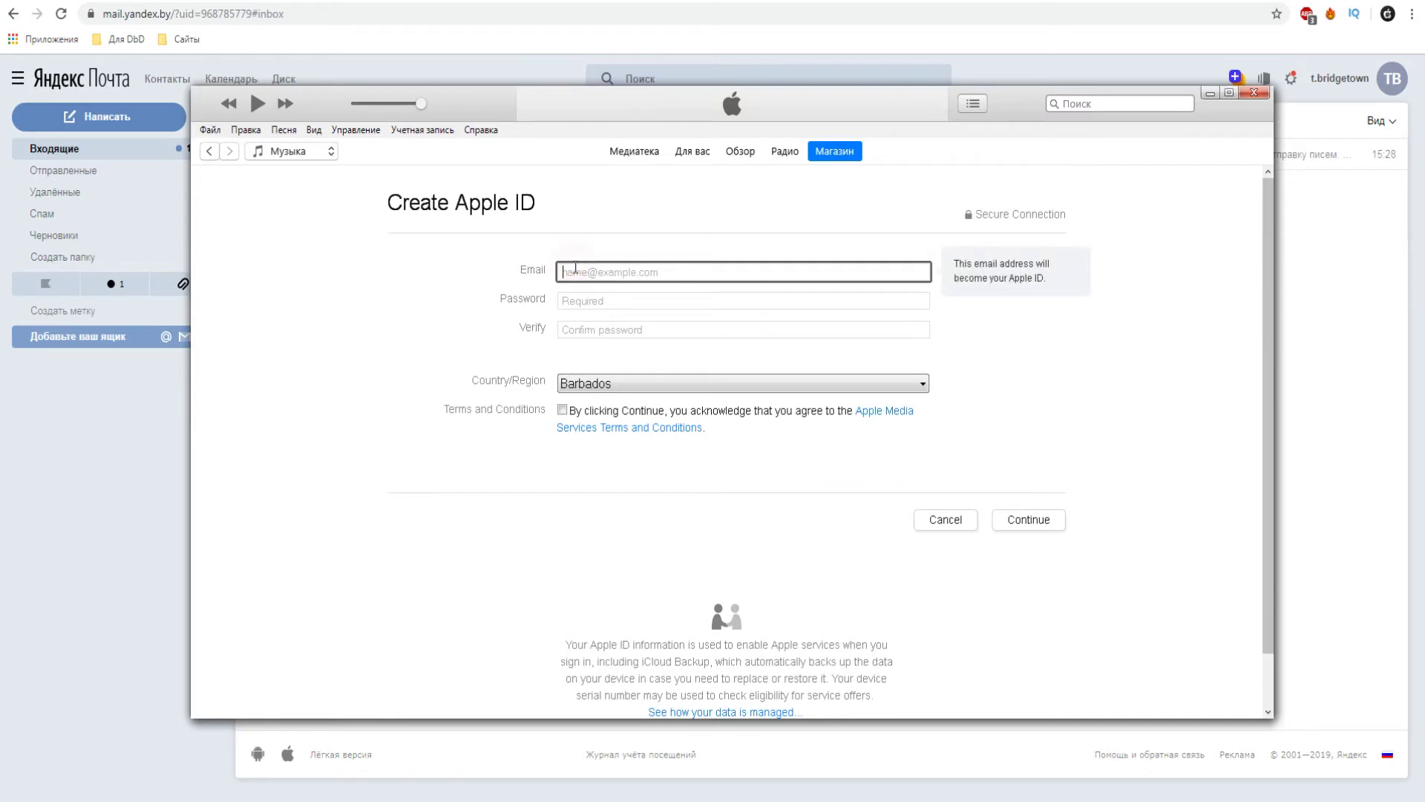
key(ctrl+v)
click(585, 300)
key(ctrl+v)
key(Tab)
key(ctrl+v)
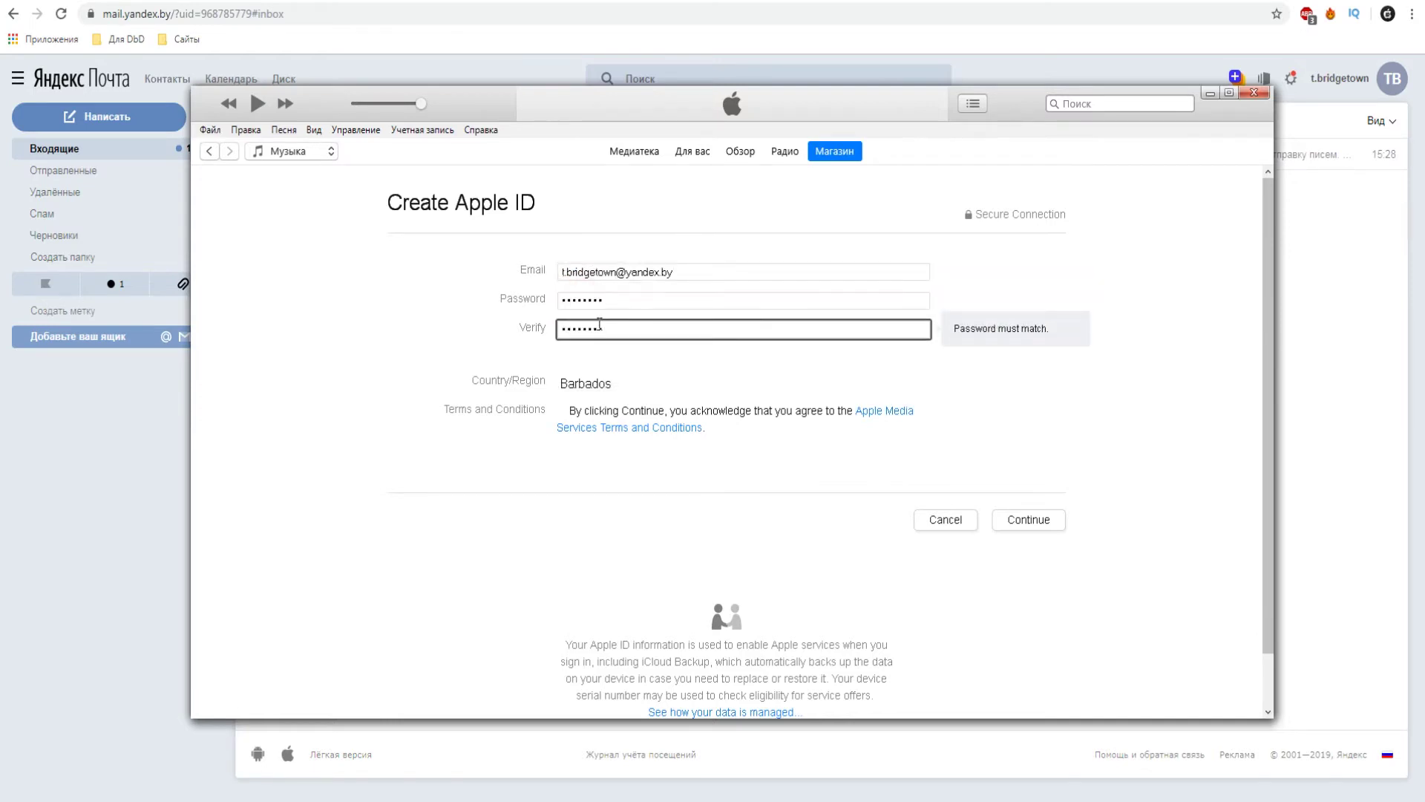
click(613, 364)
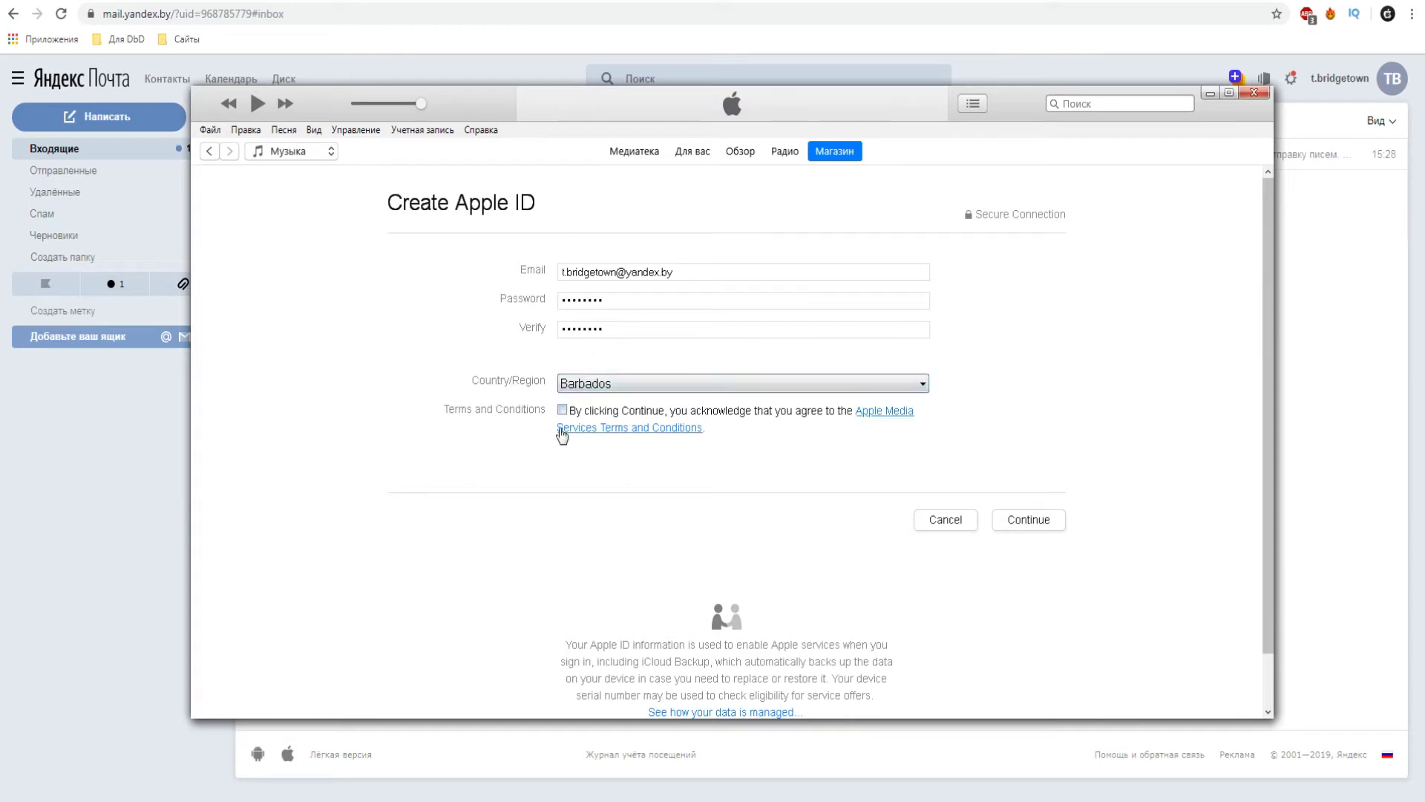
click(563, 410)
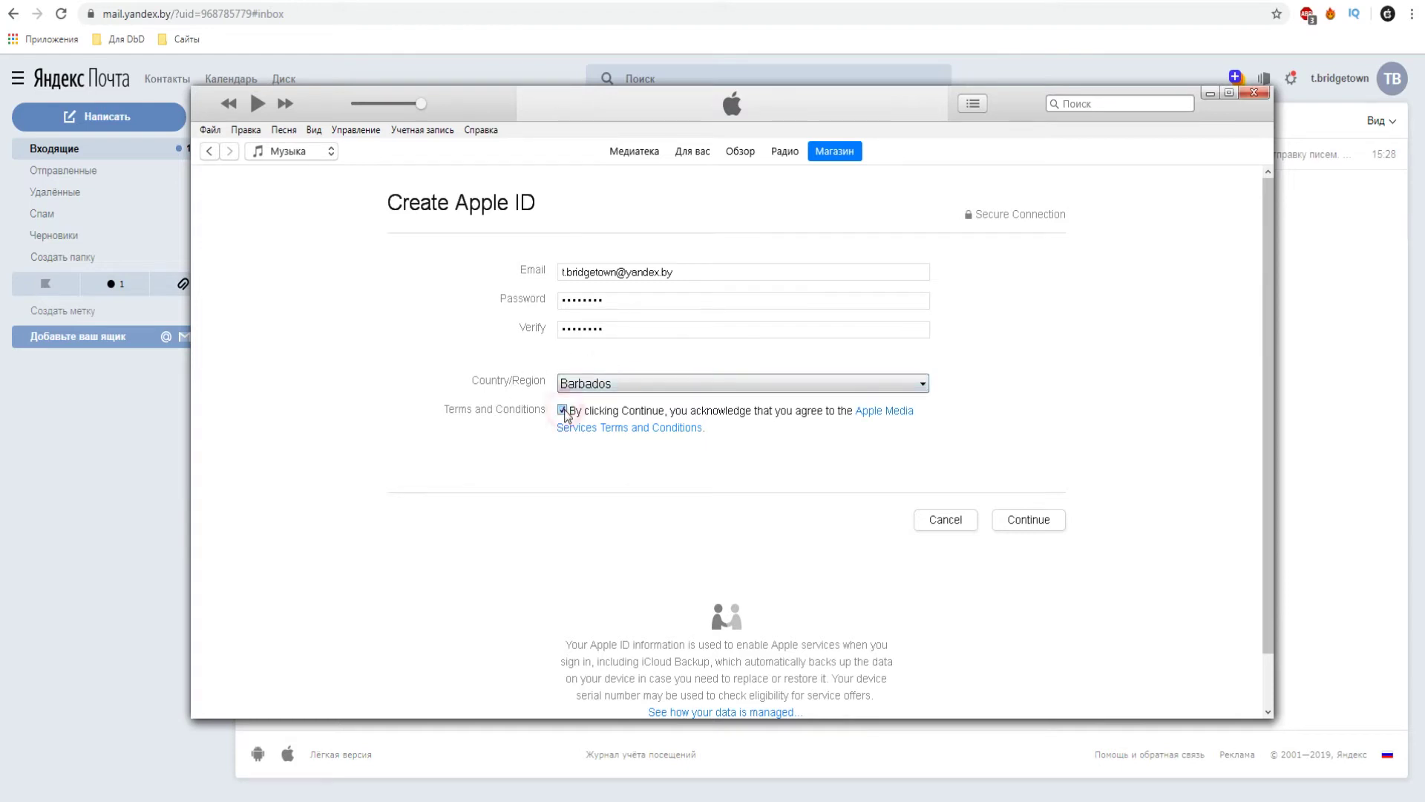
click(1047, 520)
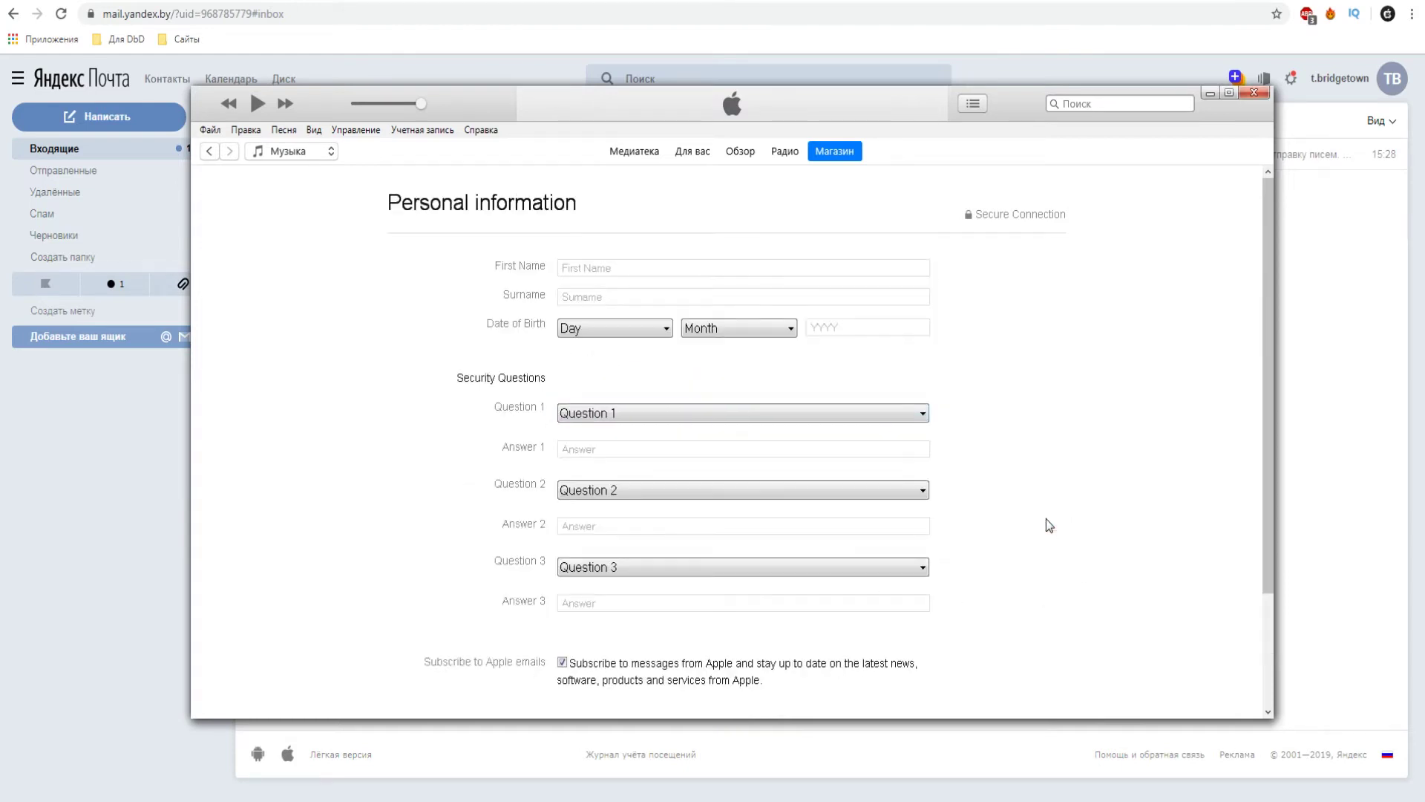
- Enter the first name and surname and set the birth date to 30 May 1991
click(609, 269)
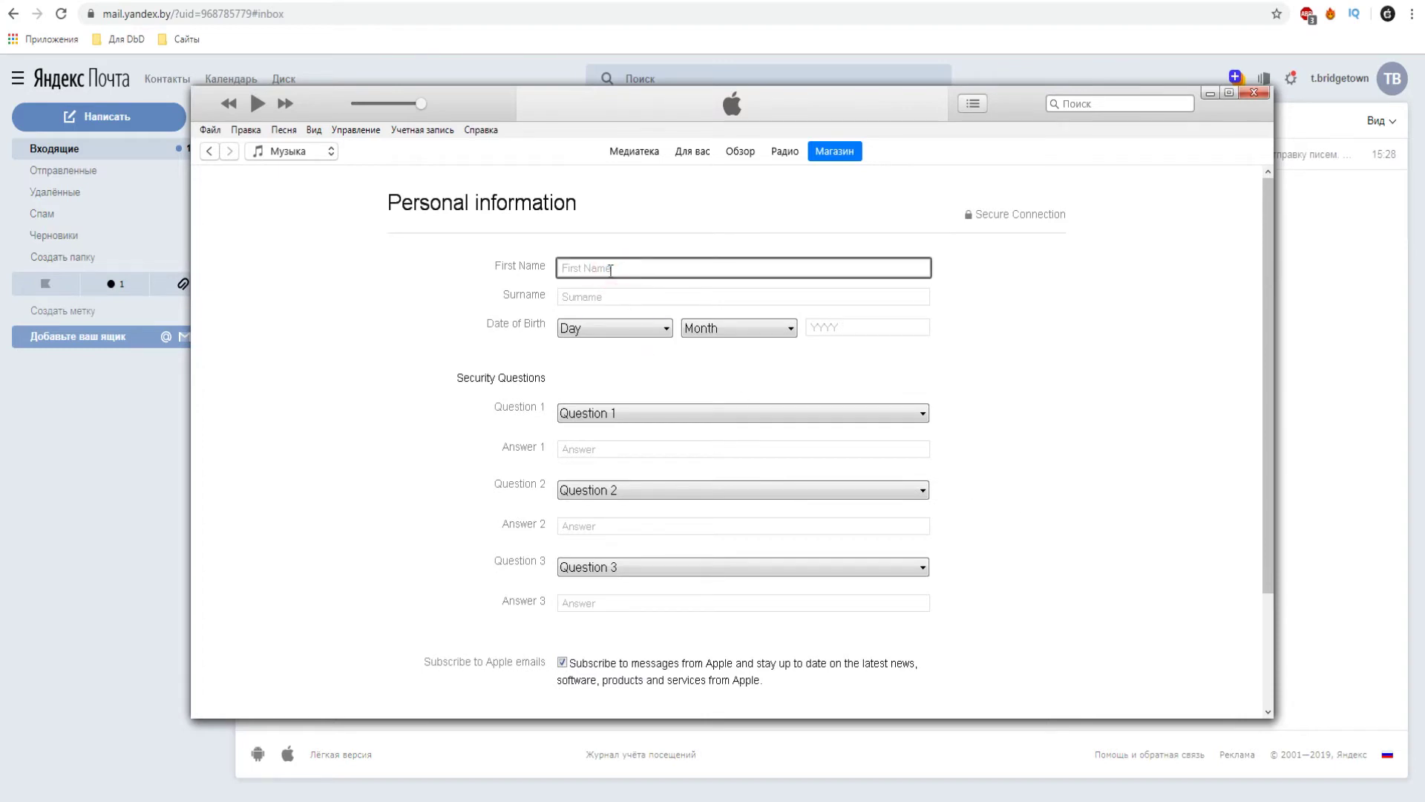
text(Tim)
click(593, 299)
text(T)
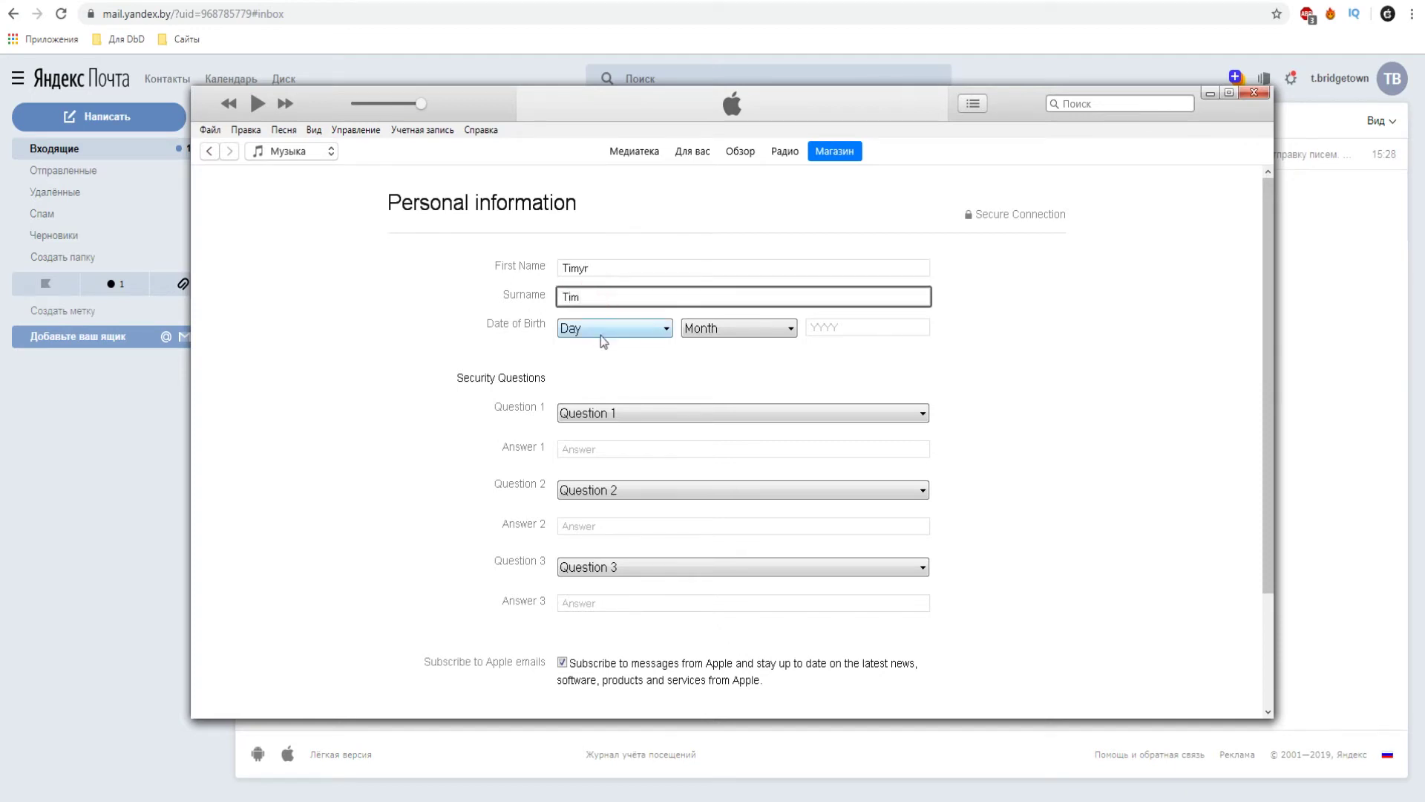
click(609, 329)
scroll(614, 342, down, 2)
scroll(594, 568, down, 4)
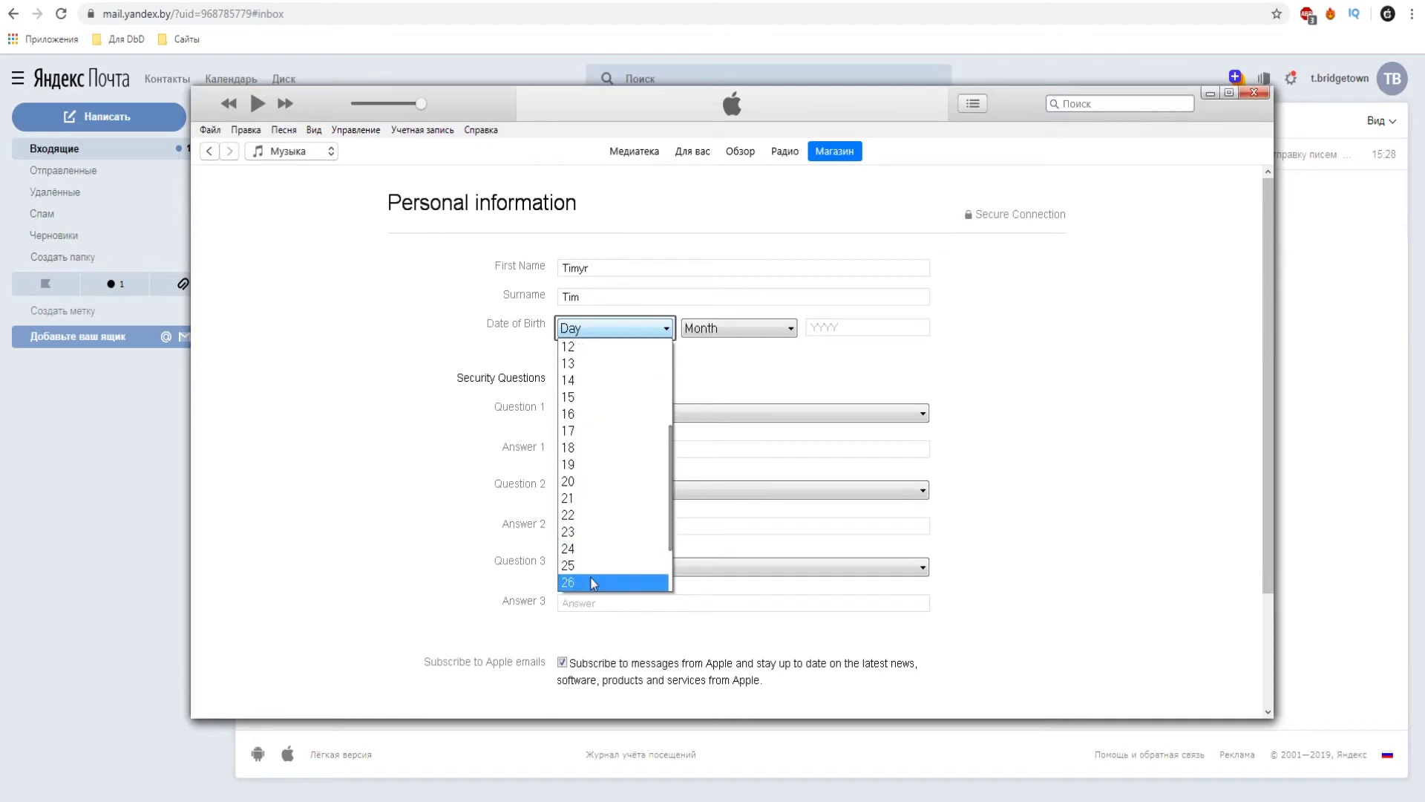
click(599, 572)
click(741, 331)
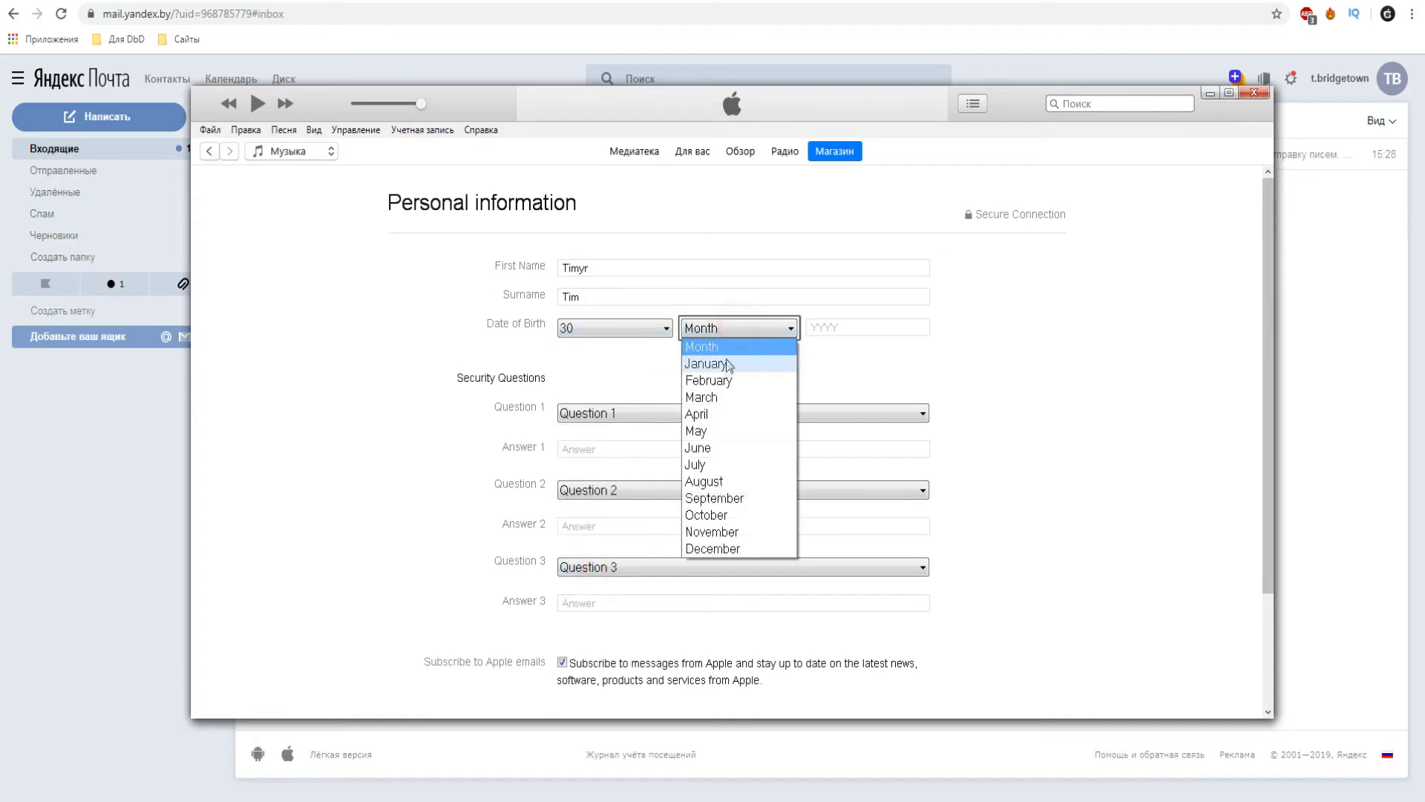
click(724, 431)
click(846, 333)
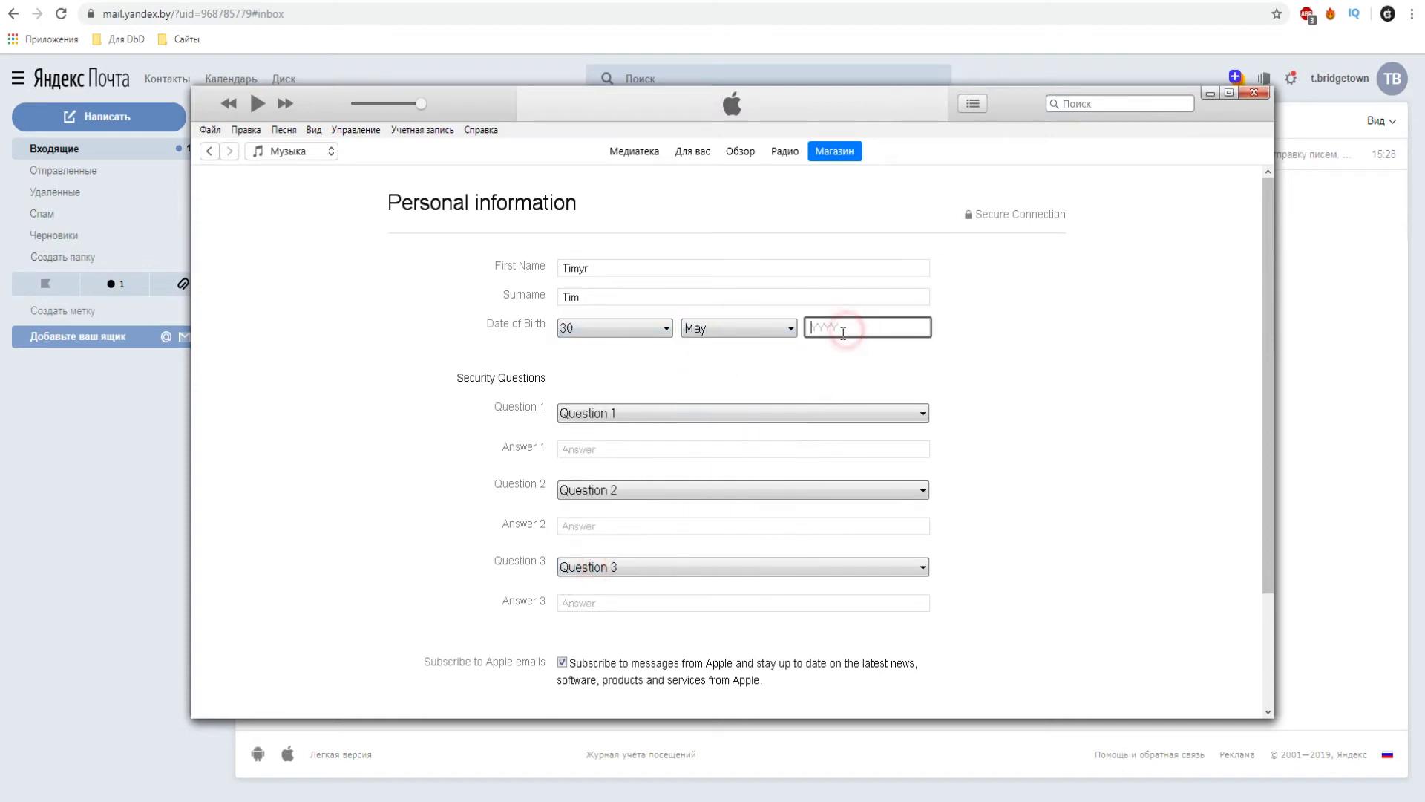
text(19)
- Answer the best-friend question with 'qwe' and the dream-job question with 'asd'
click(775, 412)
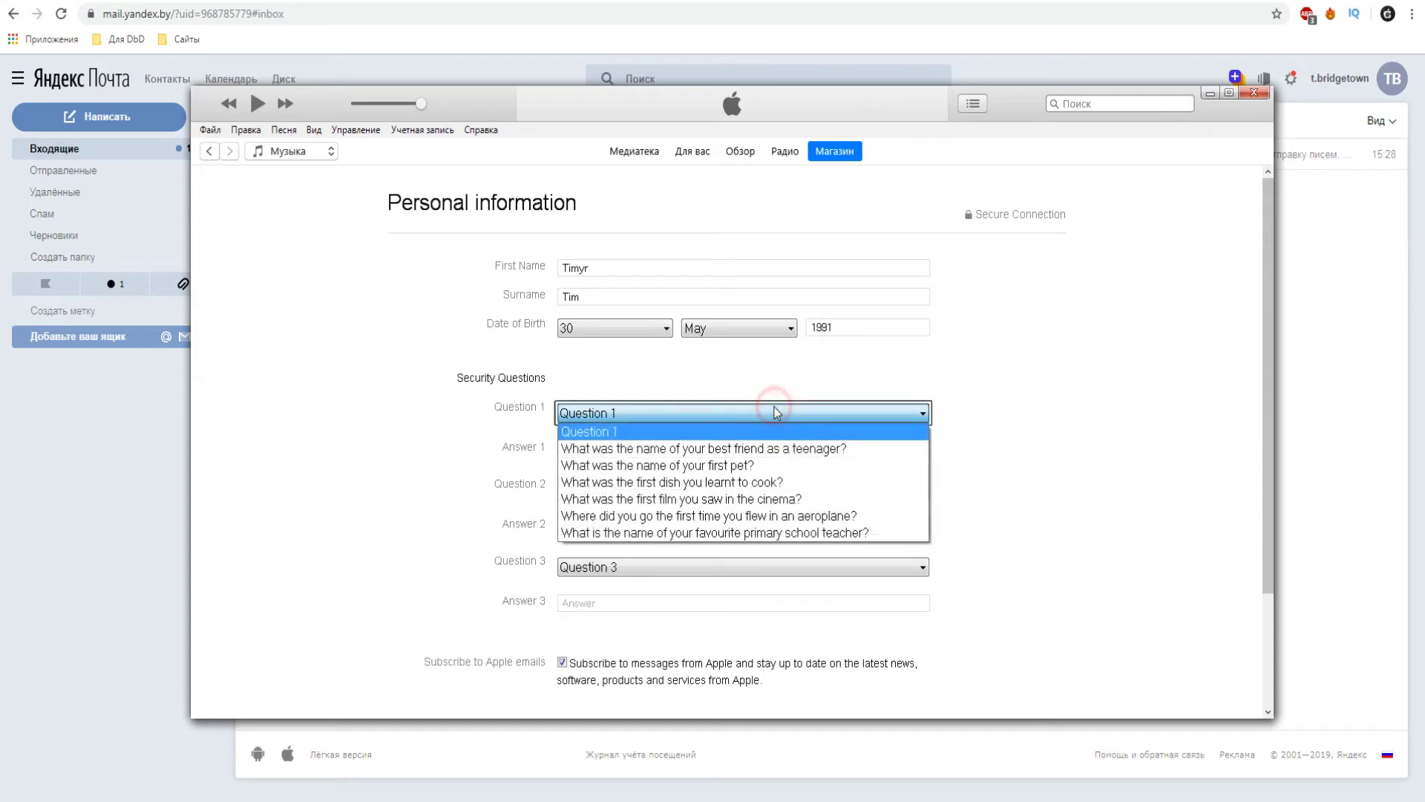
click(749, 448)
click(672, 450)
text(qwe)
click(619, 488)
click(603, 519)
click(600, 525)
text(asd)
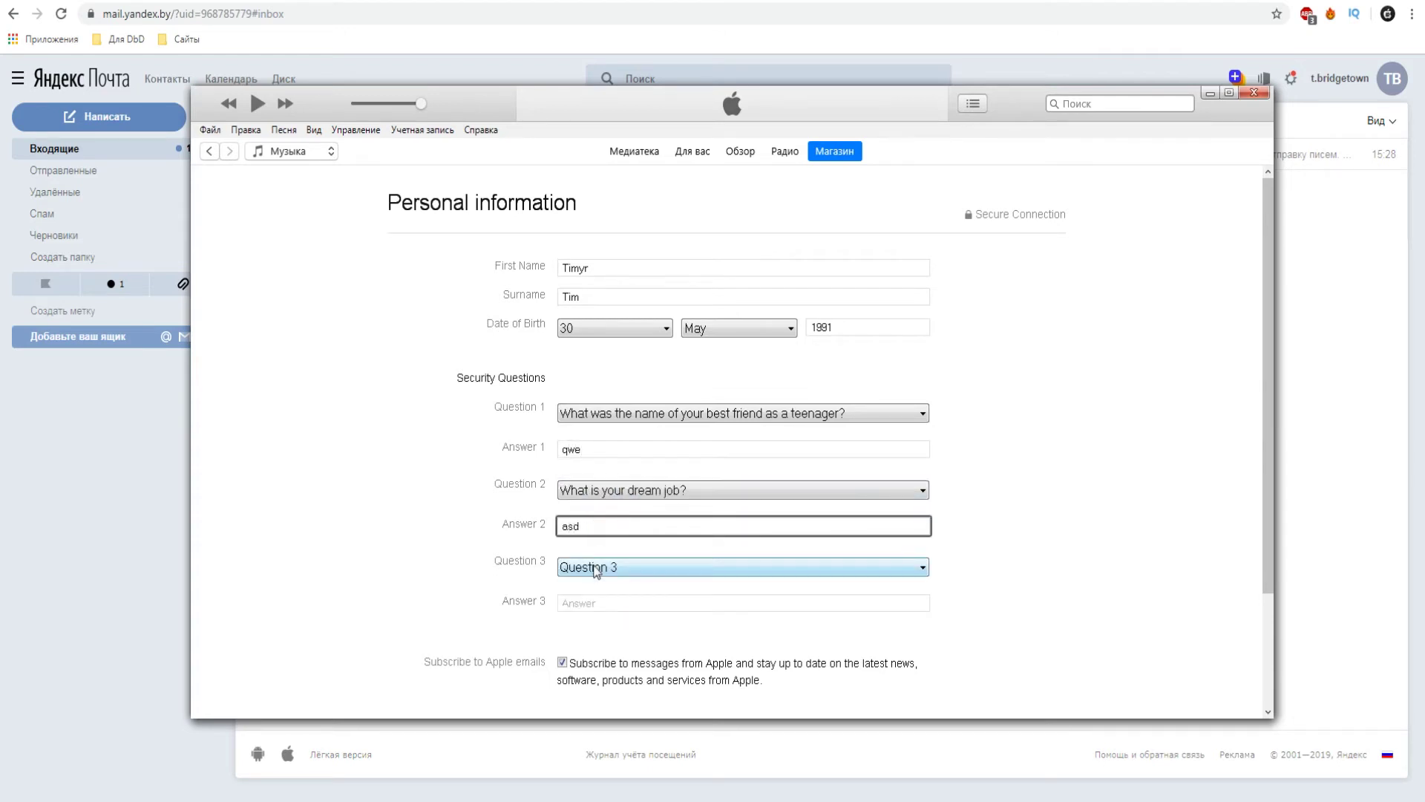
- Answer the where-parents-met question with 'zxc' and submit the personal information
click(595, 568)
click(594, 599)
click(592, 602)
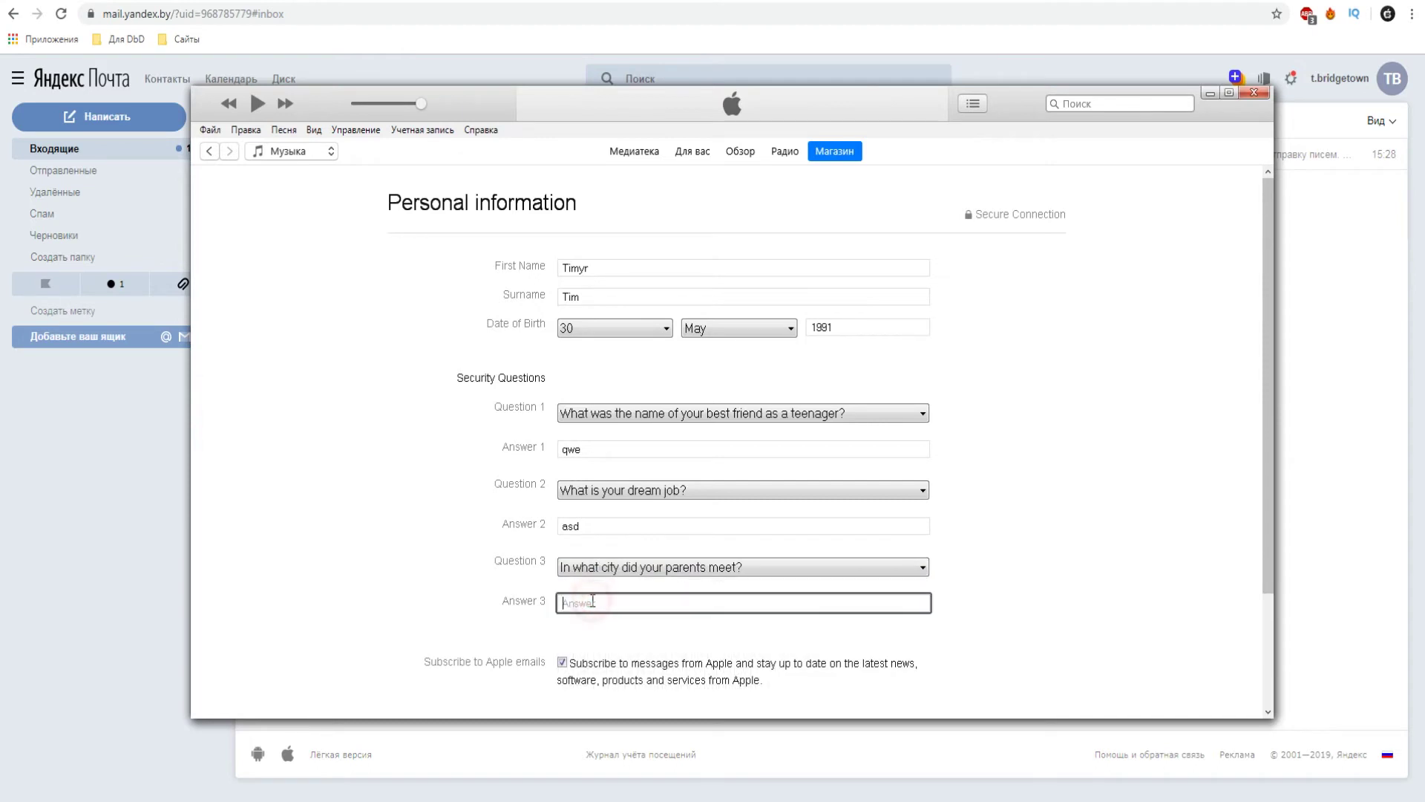
text(zxc)
click(1024, 633)
scroll(1023, 634, down, 2)
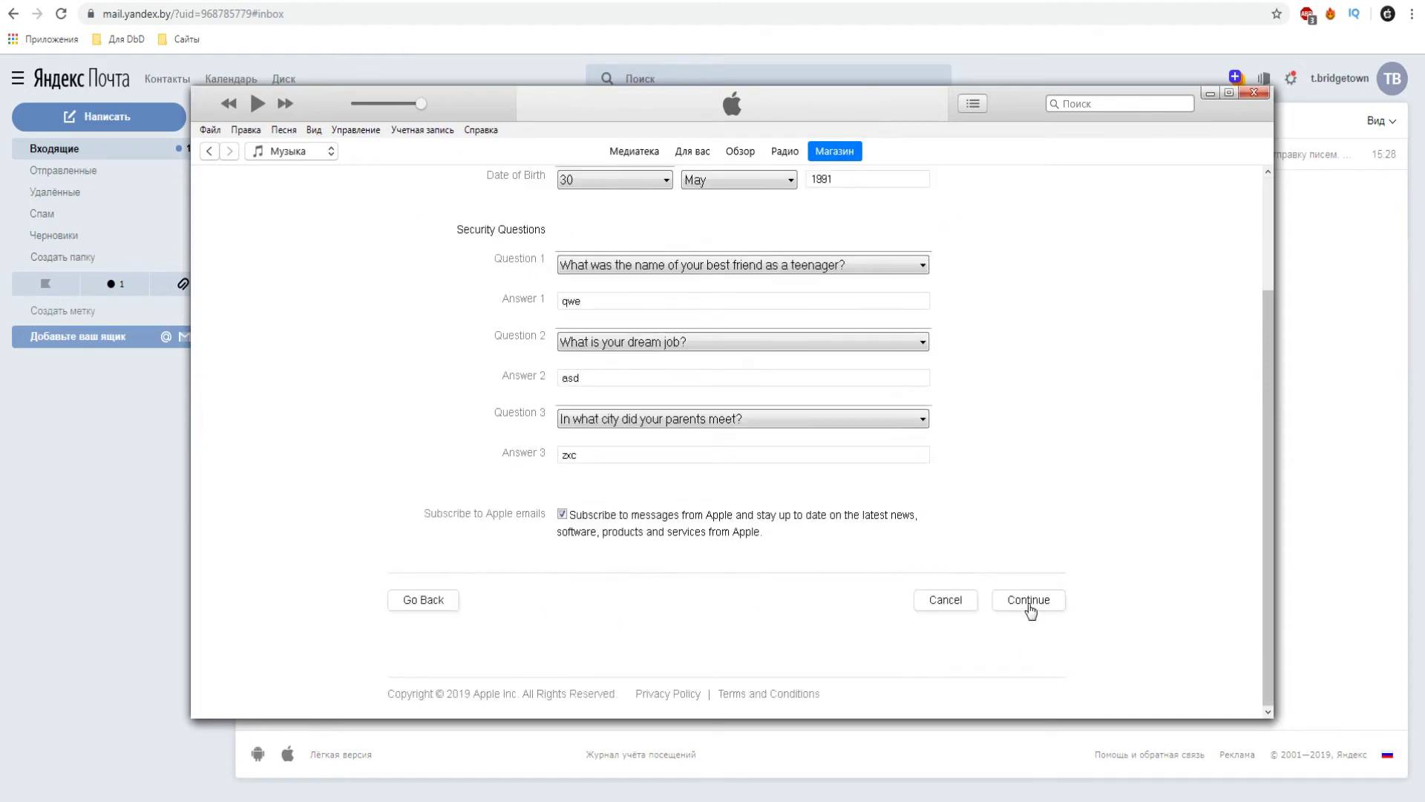
click(1029, 603)
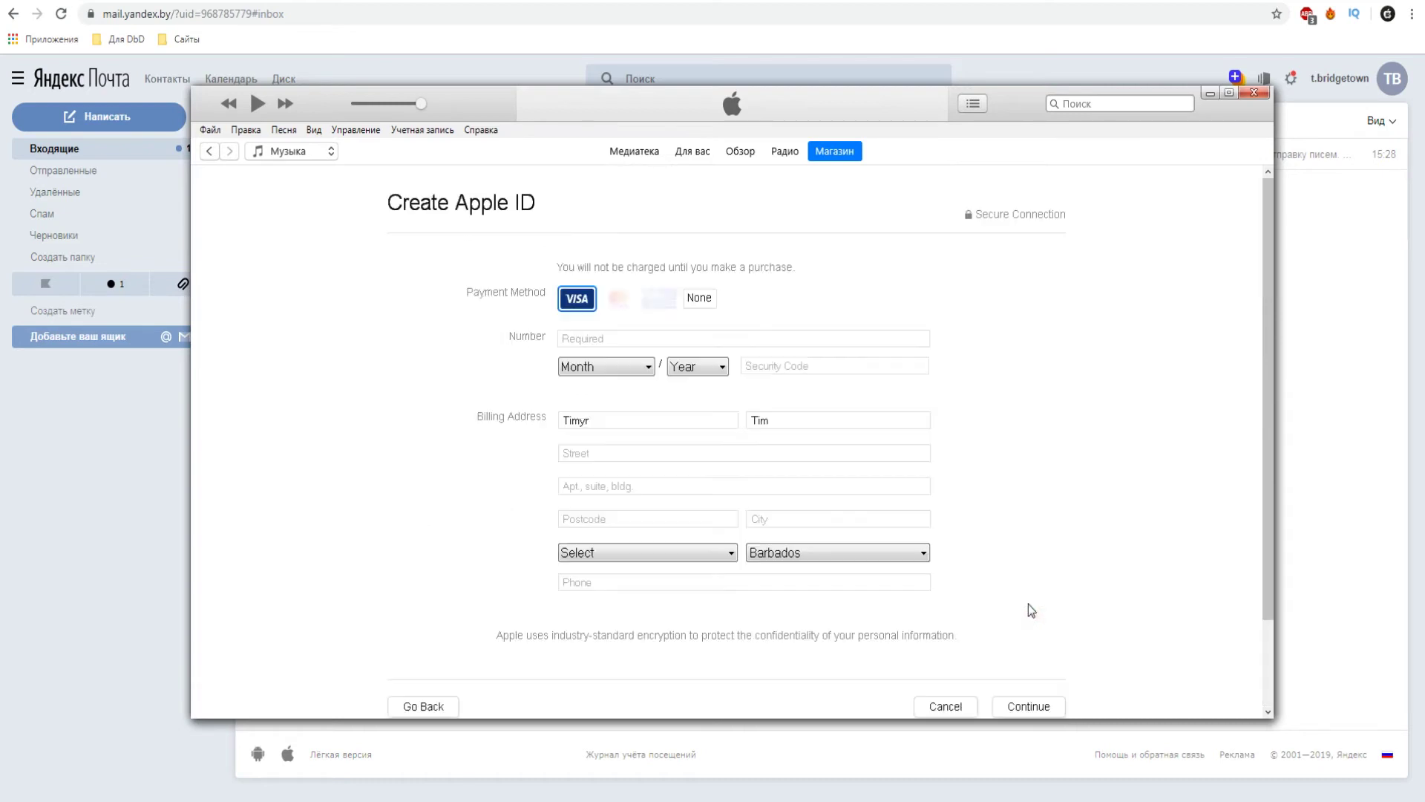
- Choose None as the payment method and submit the Barbados billing details
click(702, 303)
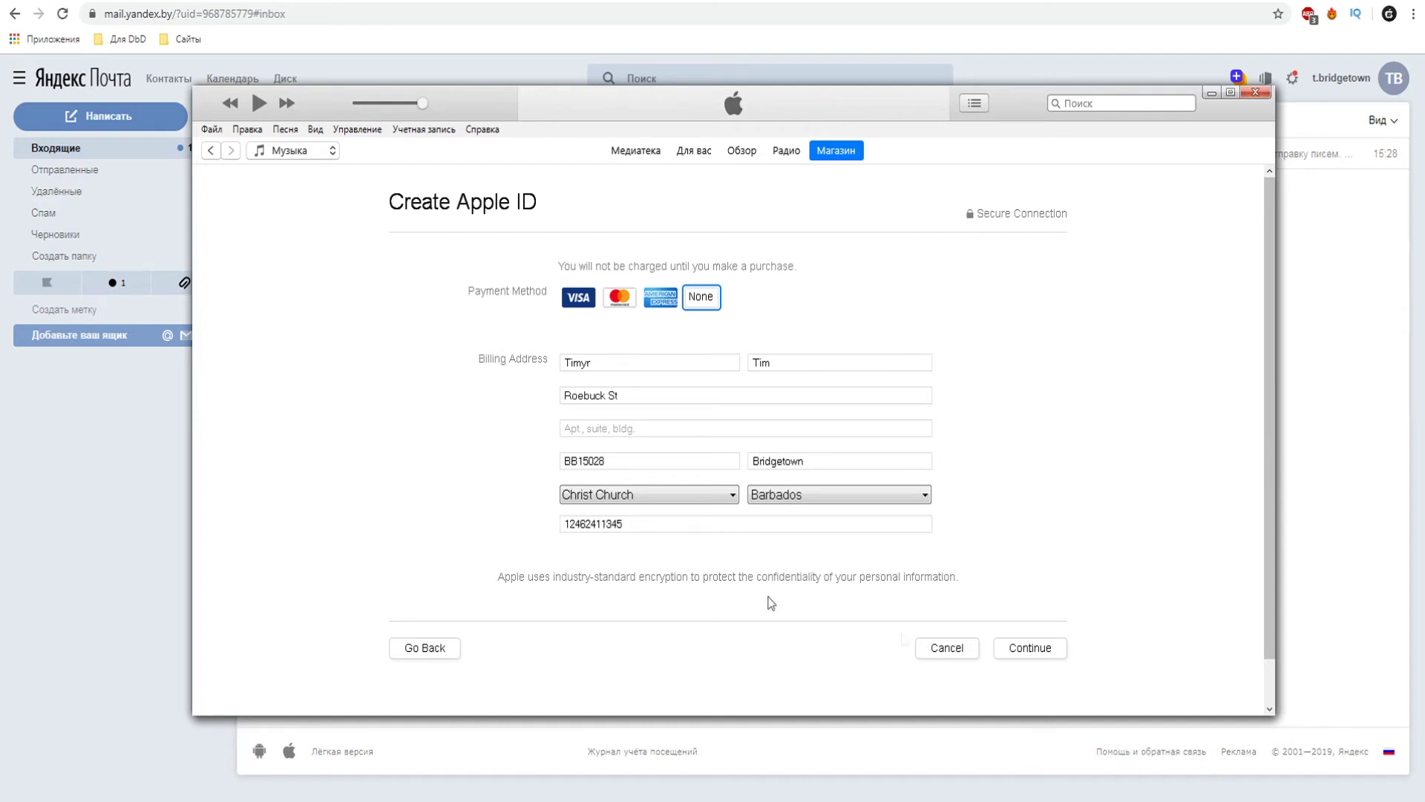
click(1035, 653)
- Refresh Yandex Mail, open Apple's verification e-mail and copy its code
click(1311, 394)
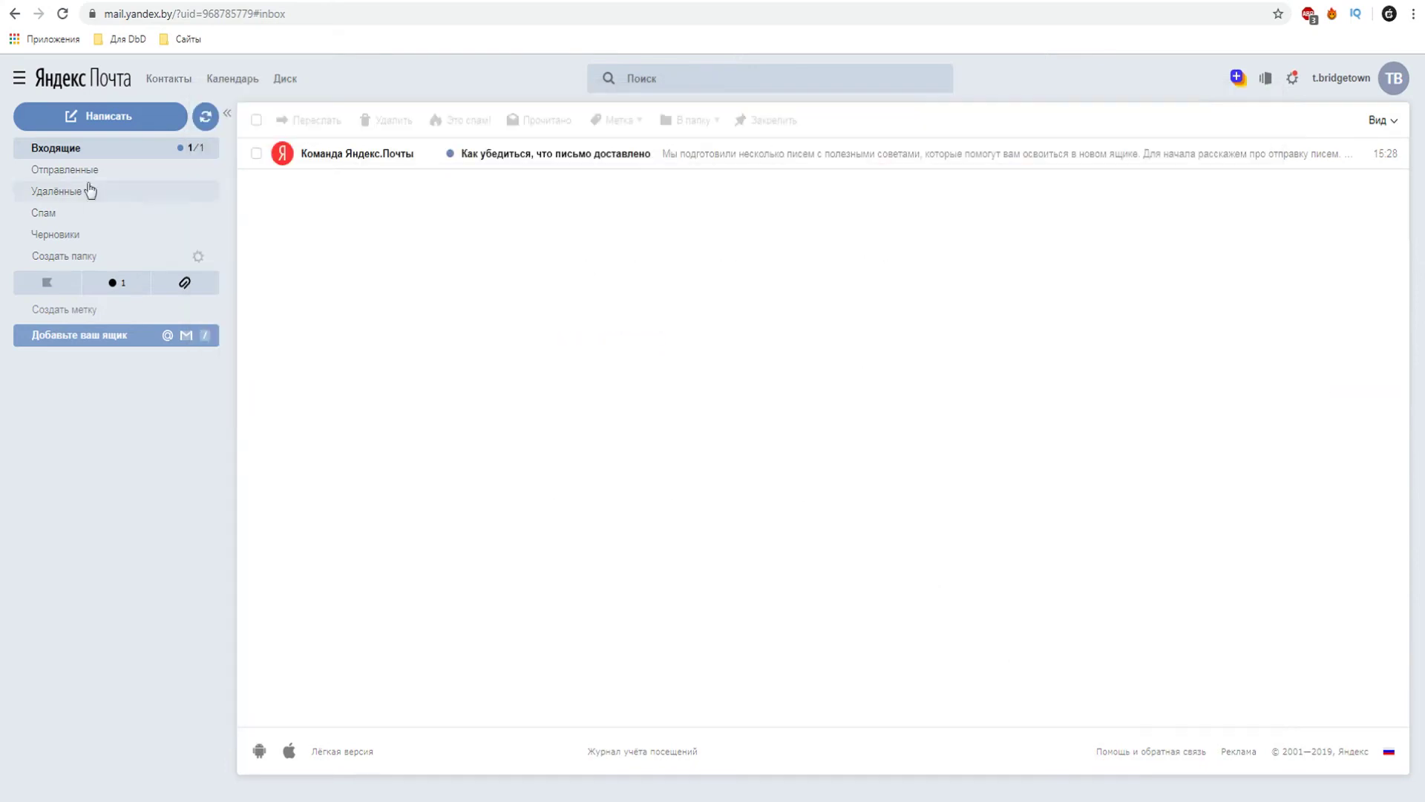
click(207, 117)
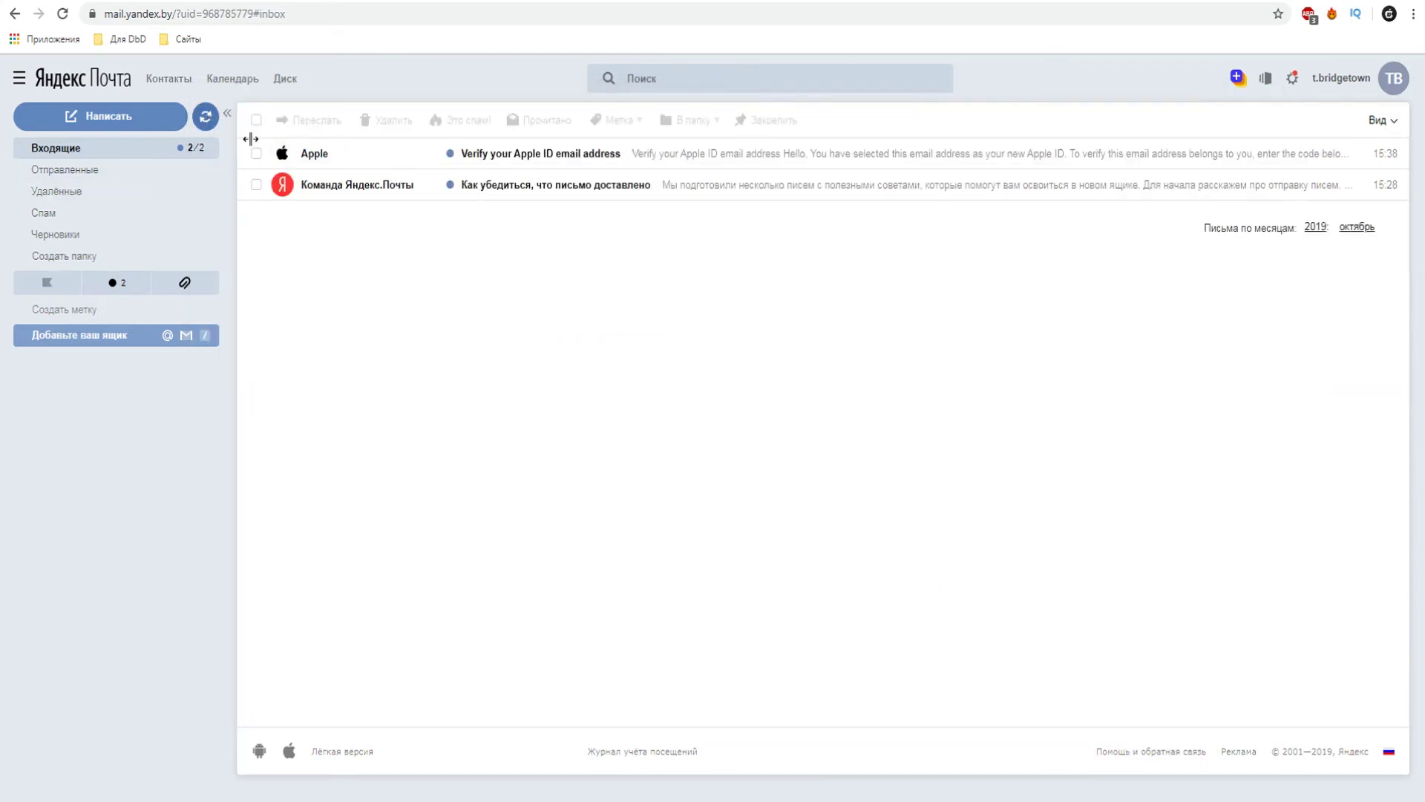
click(513, 155)
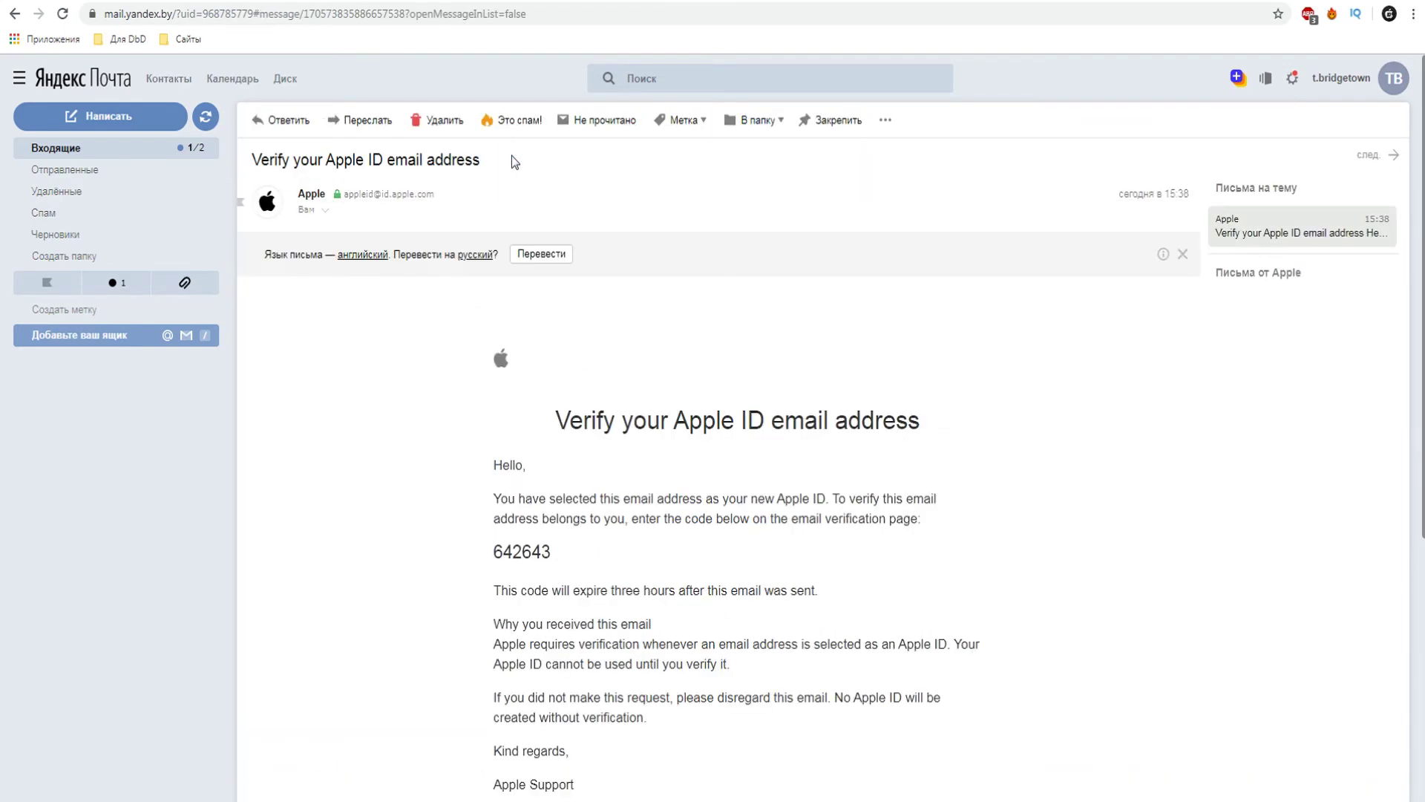
drag(553, 551, 494, 554)
right_click(495, 553)
click(497, 562)
key(alt+Tab)
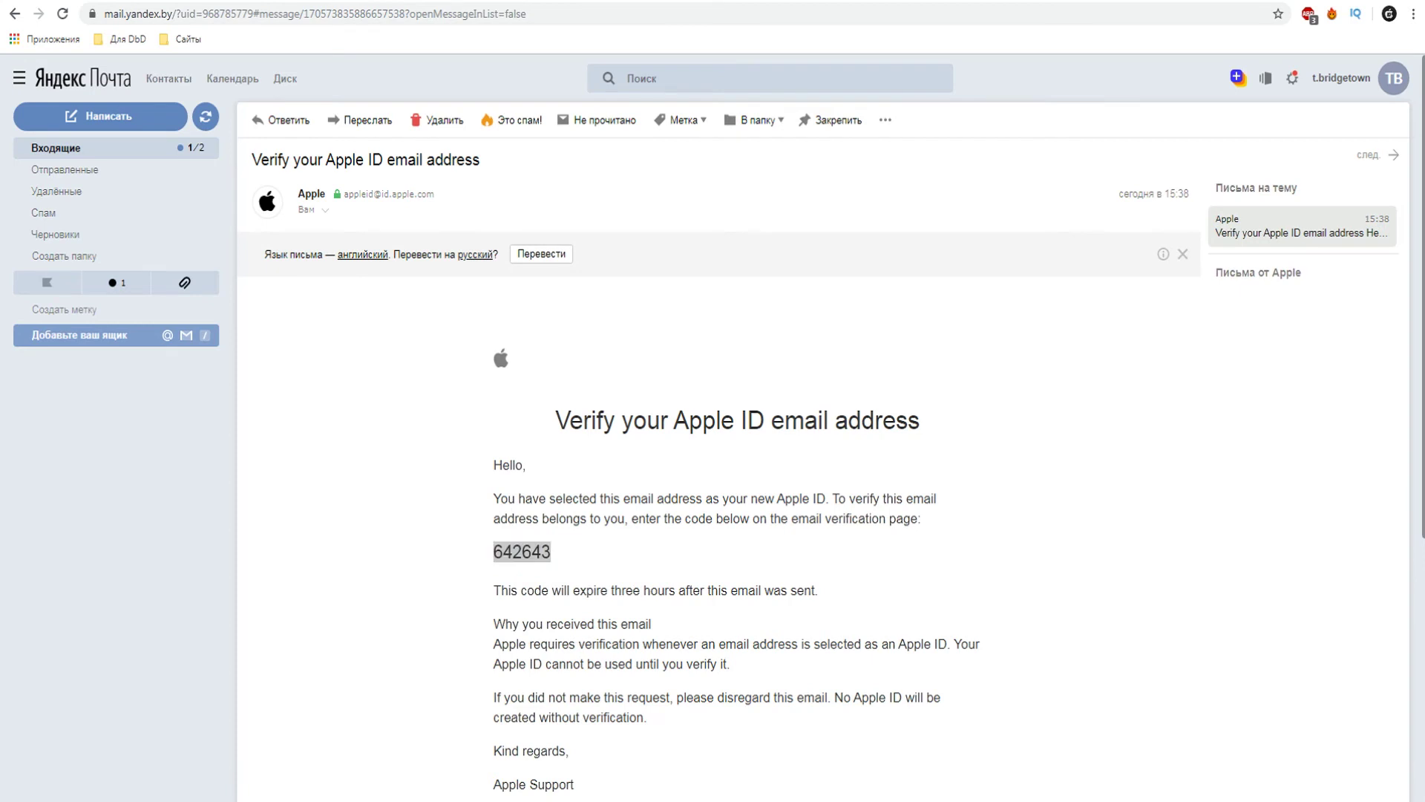
- Paste the e-mailed code into the Code field, verify it, and finish the Apple ID setup
click(641, 304)
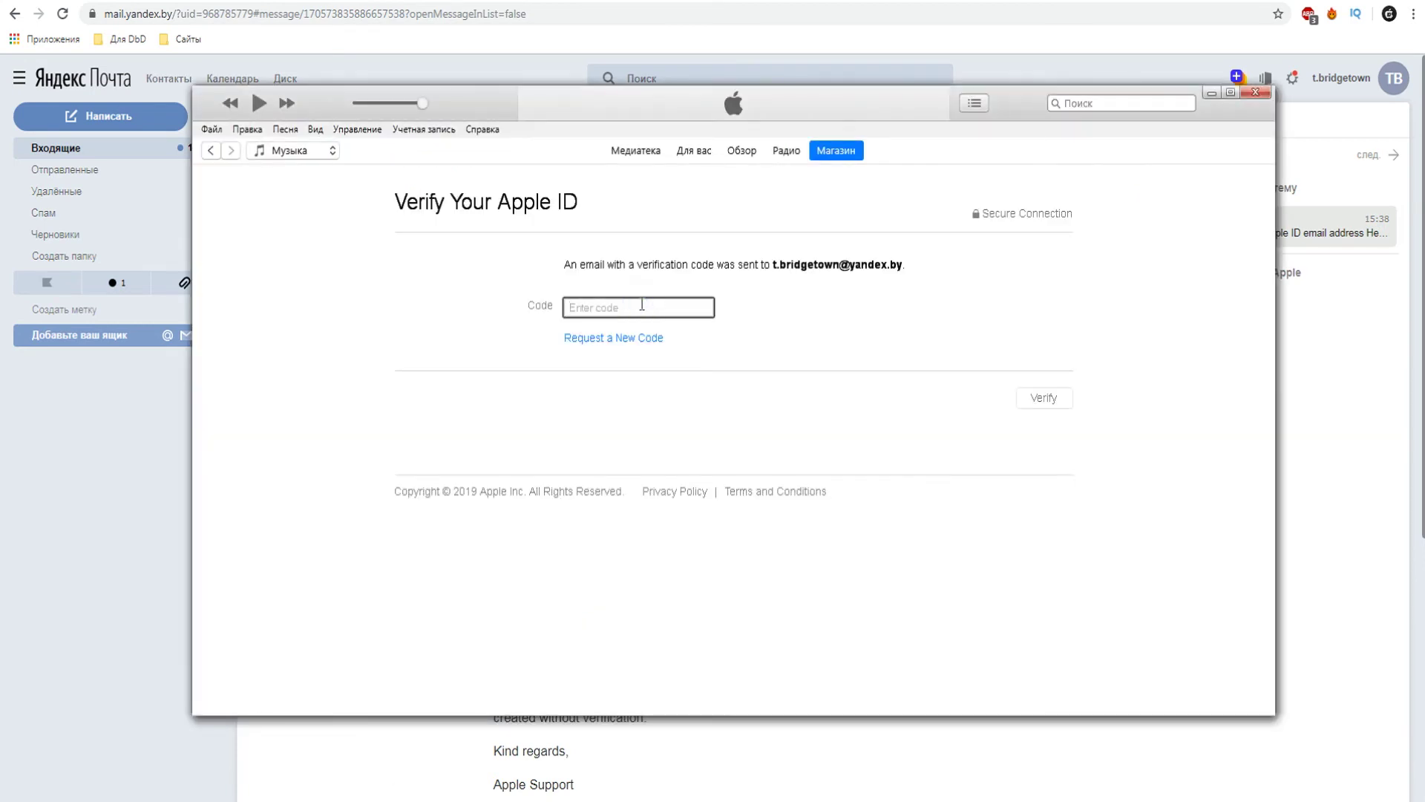
key(ctrl+v)
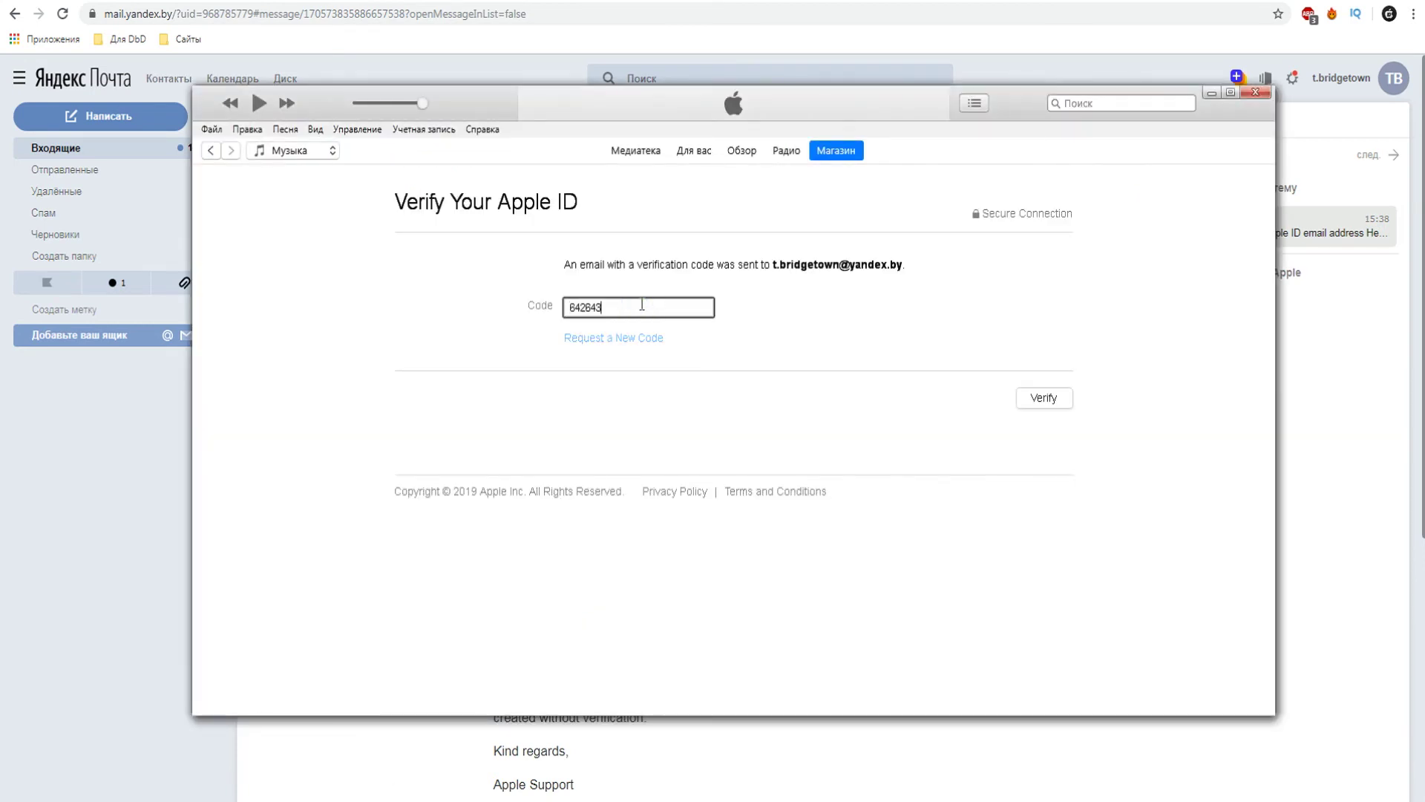
click(1040, 404)
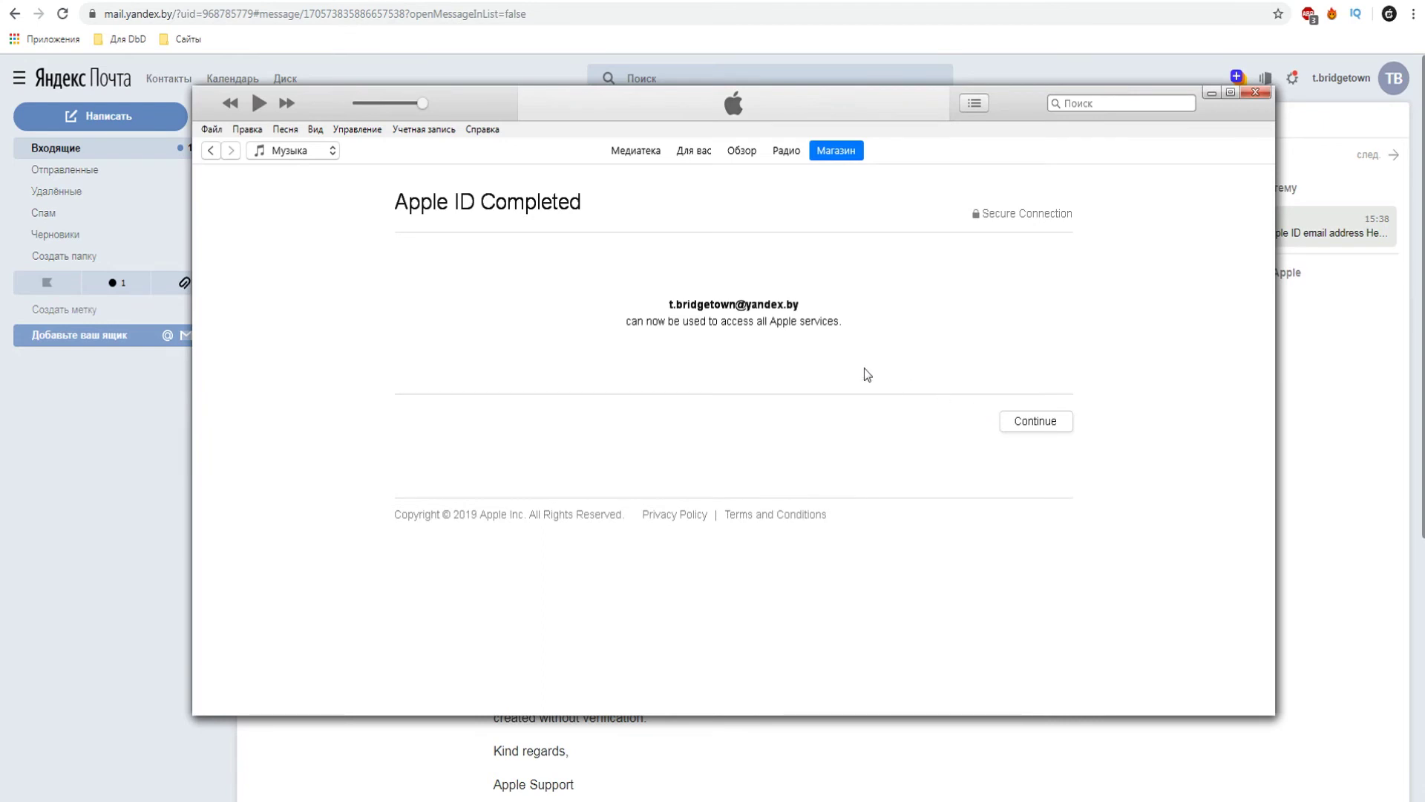
click(1040, 422)
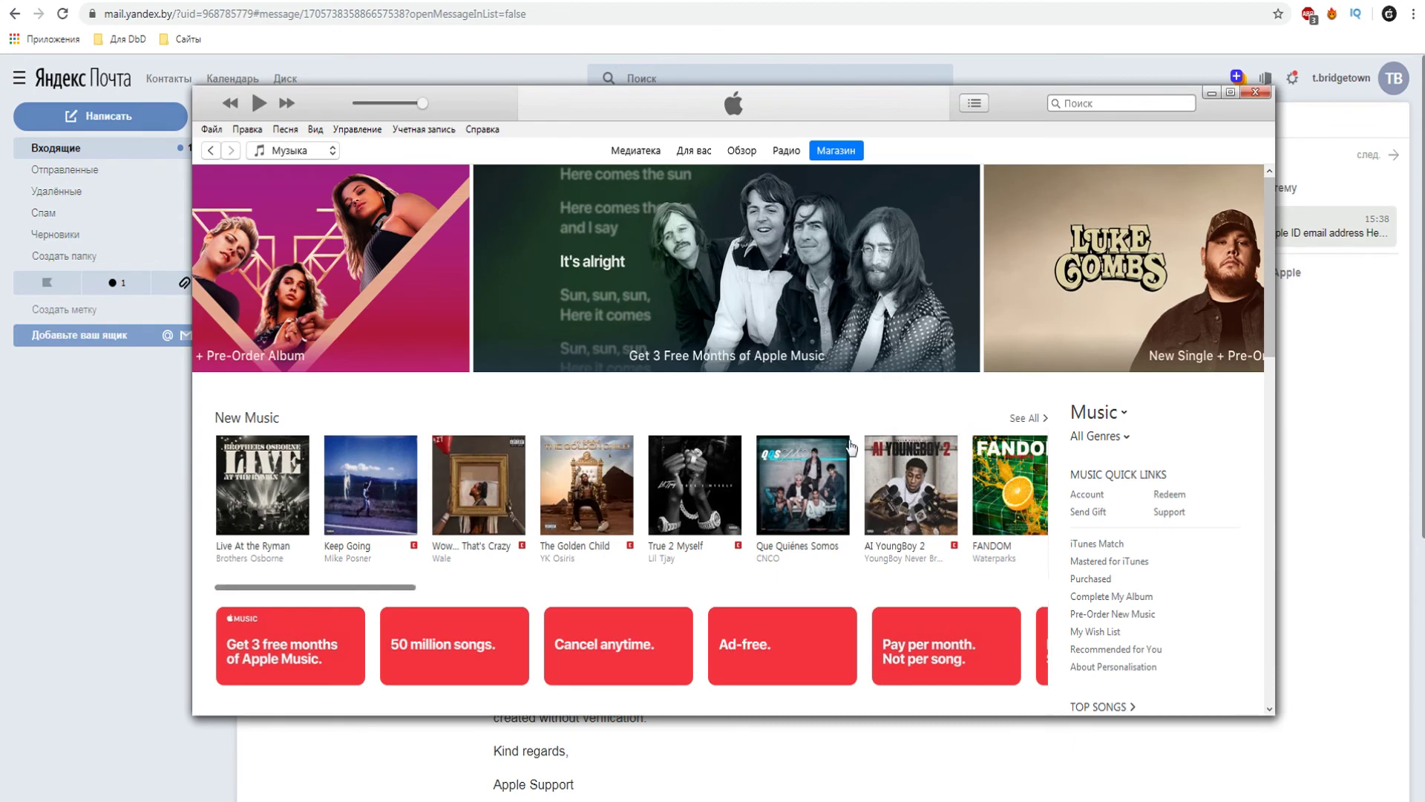
click(423, 130)
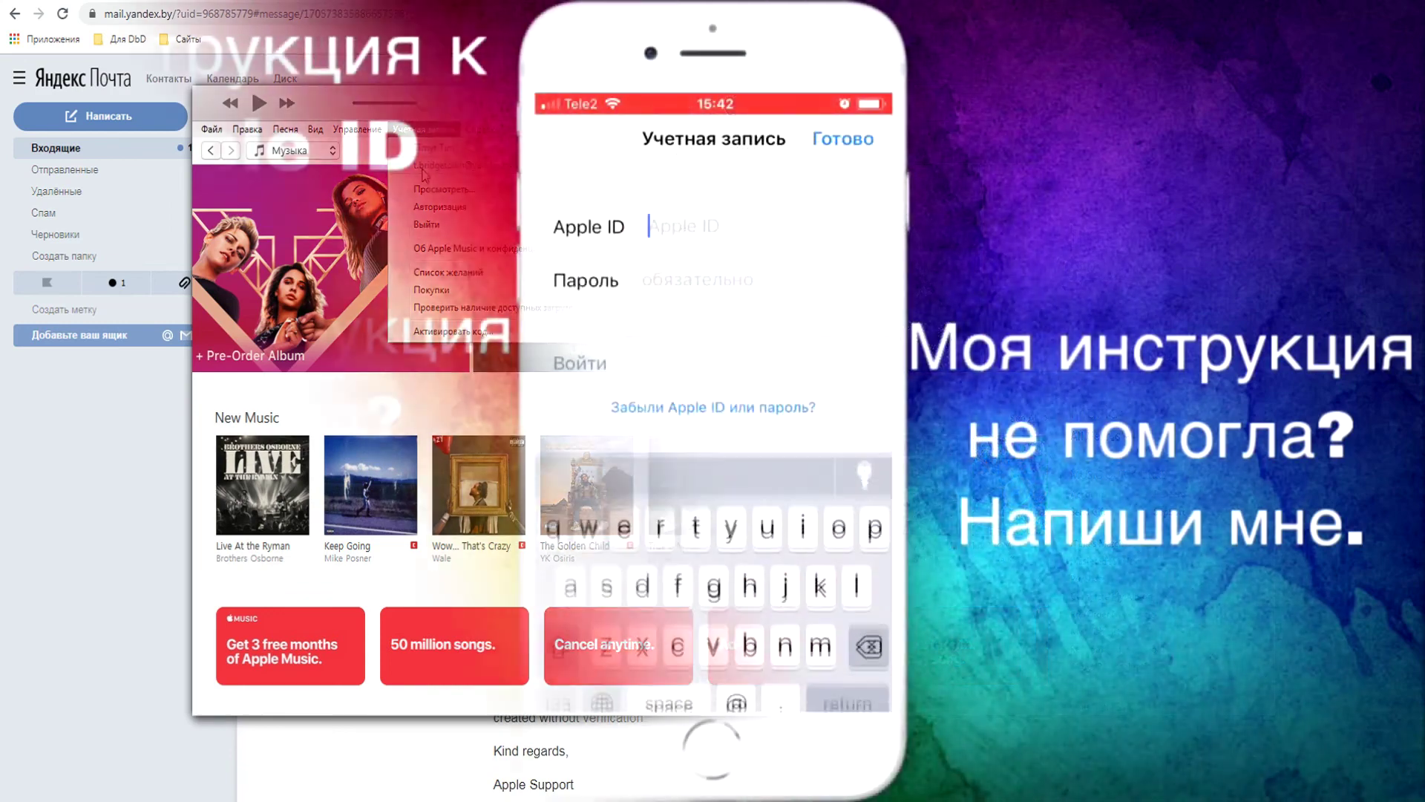
- Sign in to the iPhone App Store with the new Apple ID and password
click(668, 226)
click(738, 134)
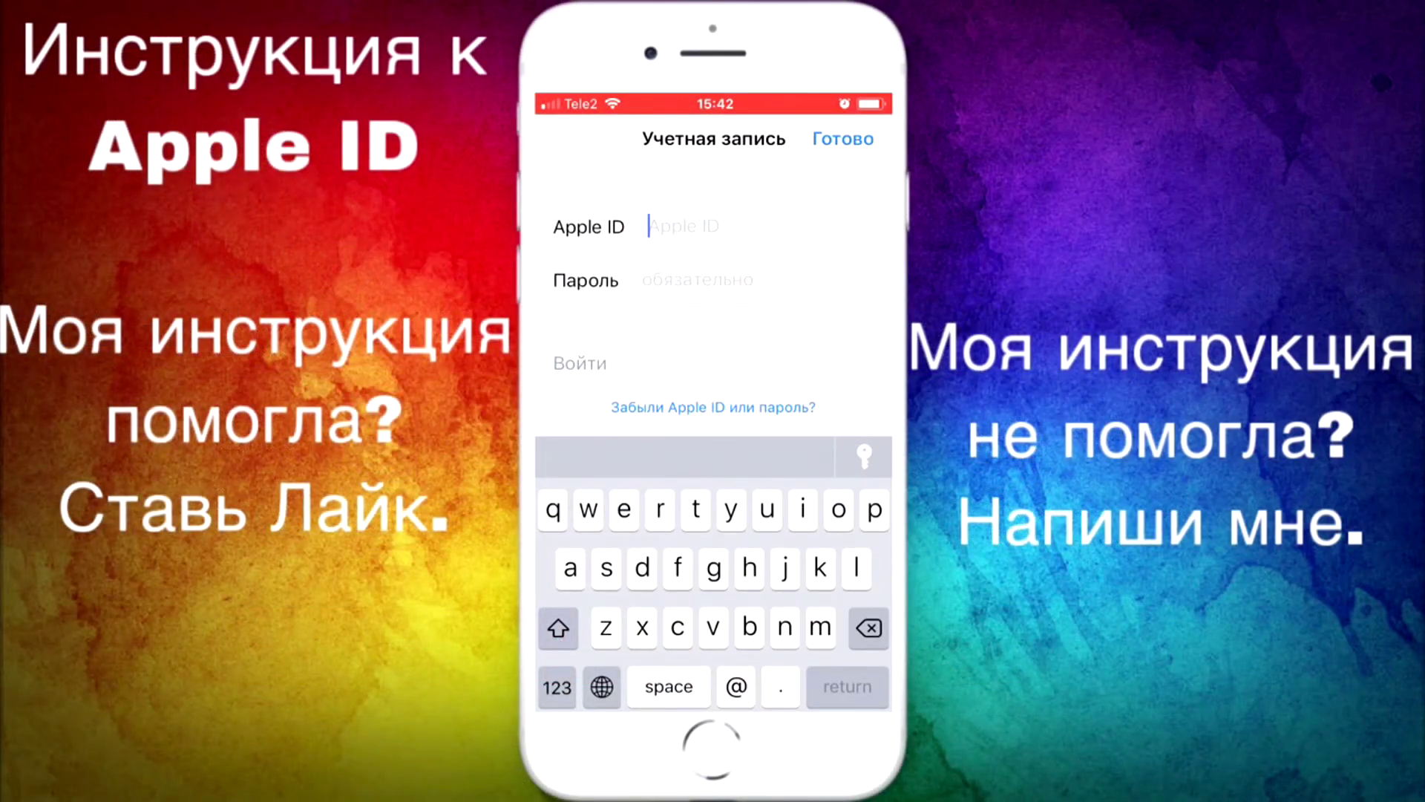
click(698, 280)
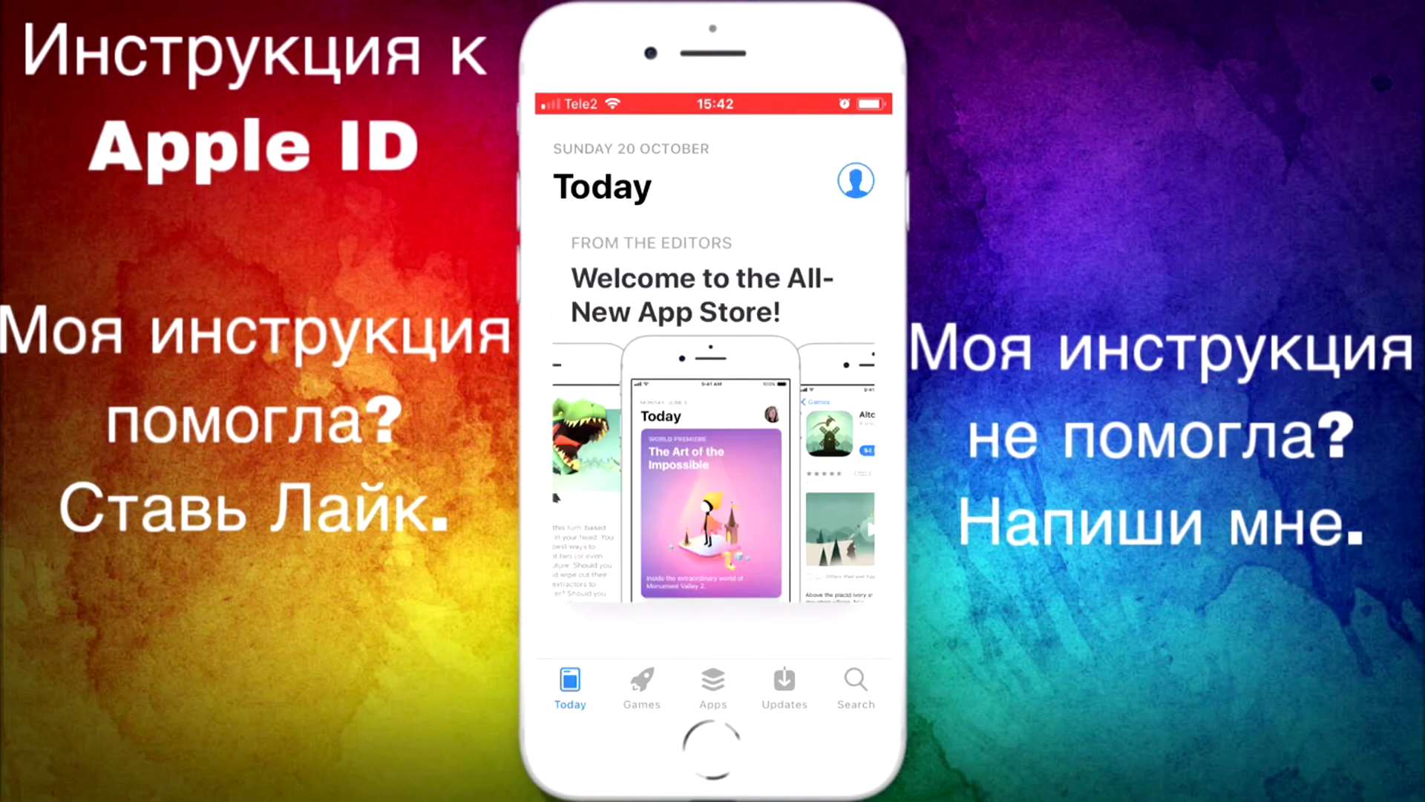
- Get and install the free Moneon – Money budget tracker app, confirming with the password
scroll(714, 386, down, 10)
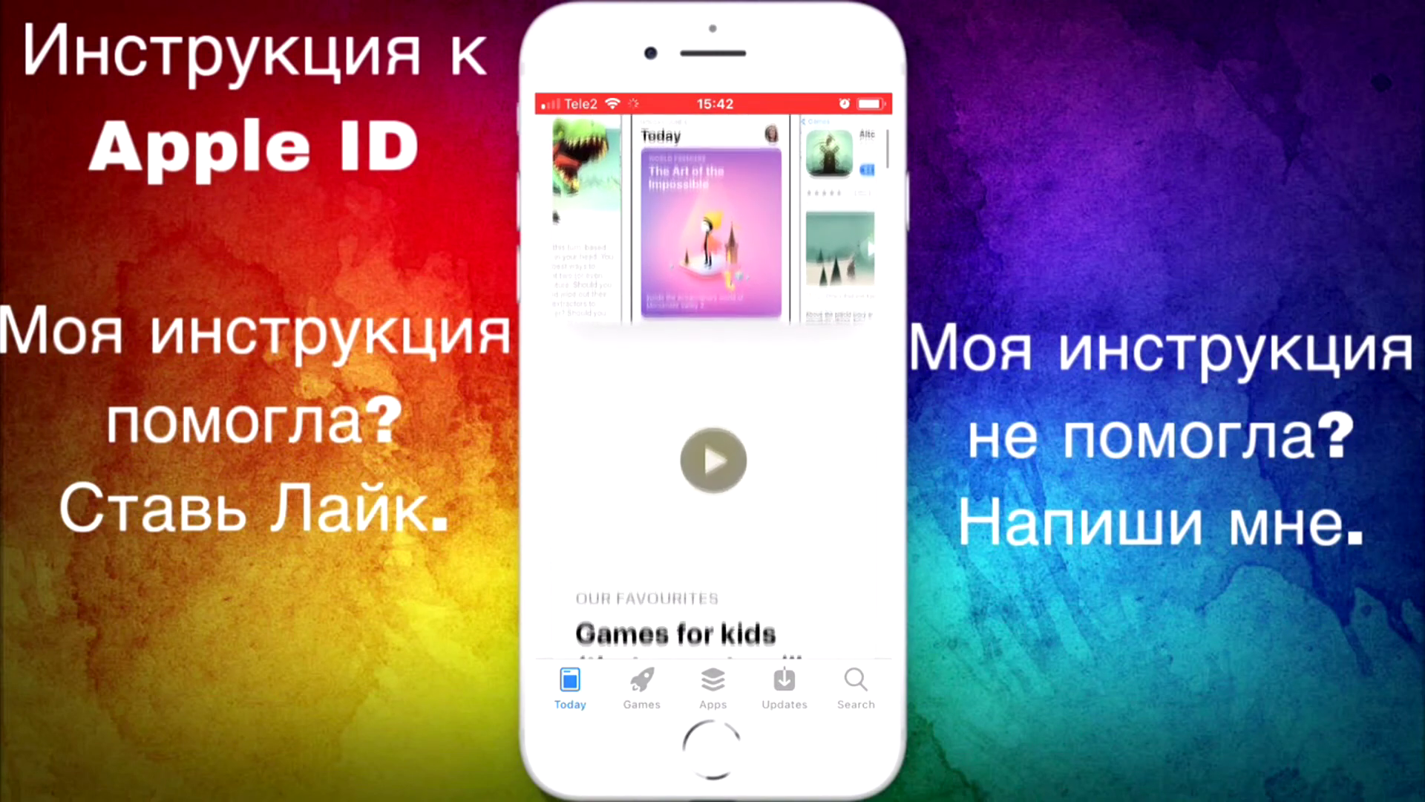
scroll(714, 386, down, 5)
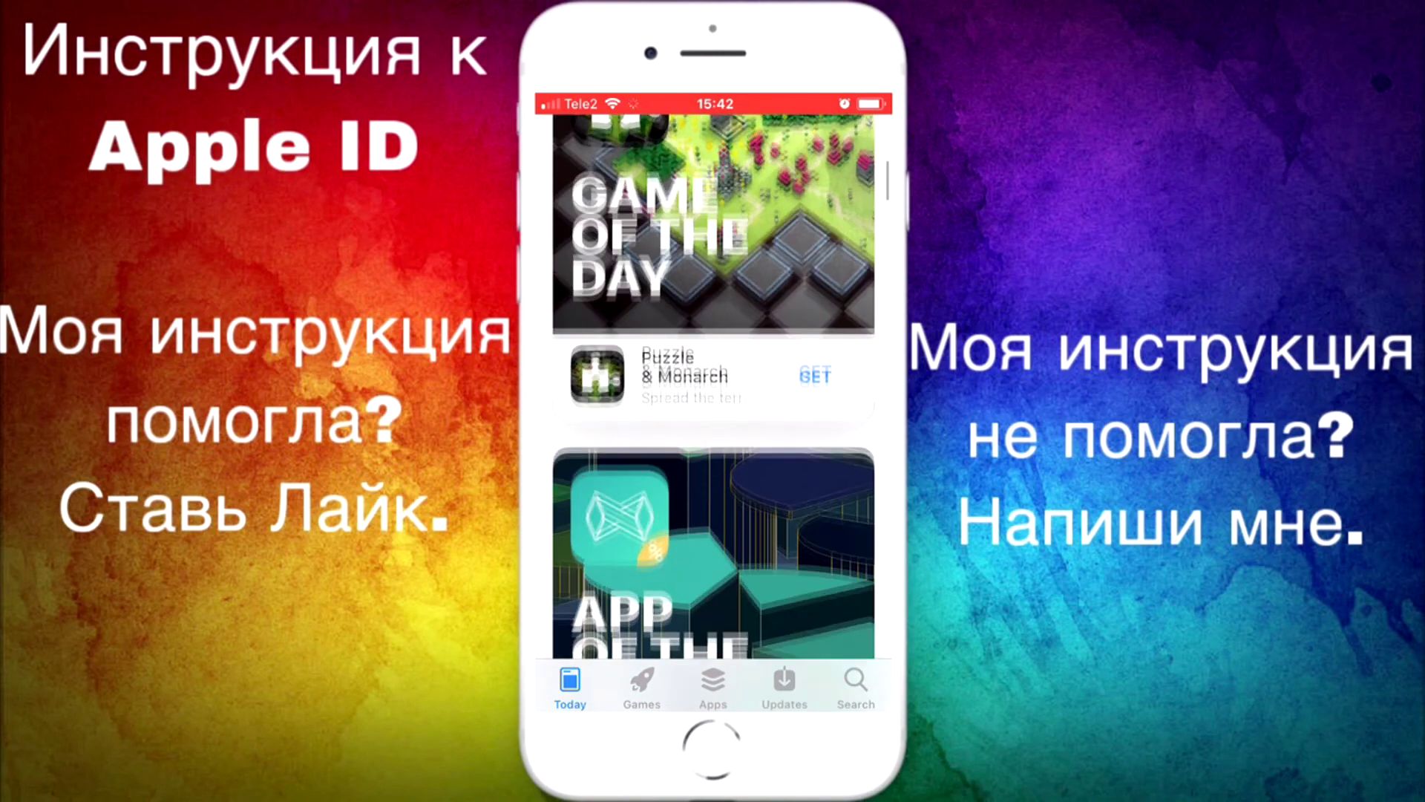
scroll(714, 386, up, 1)
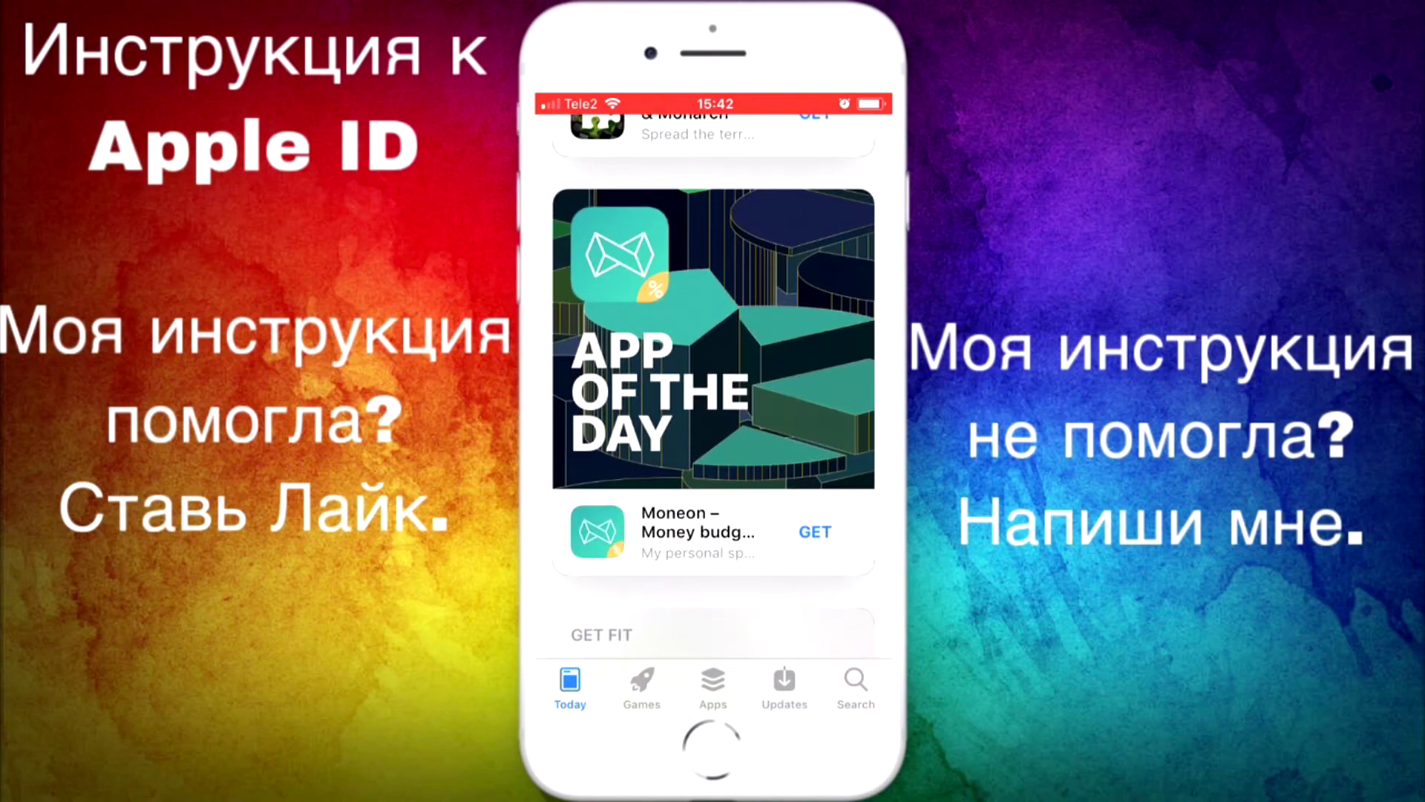
click(815, 532)
click(713, 668)
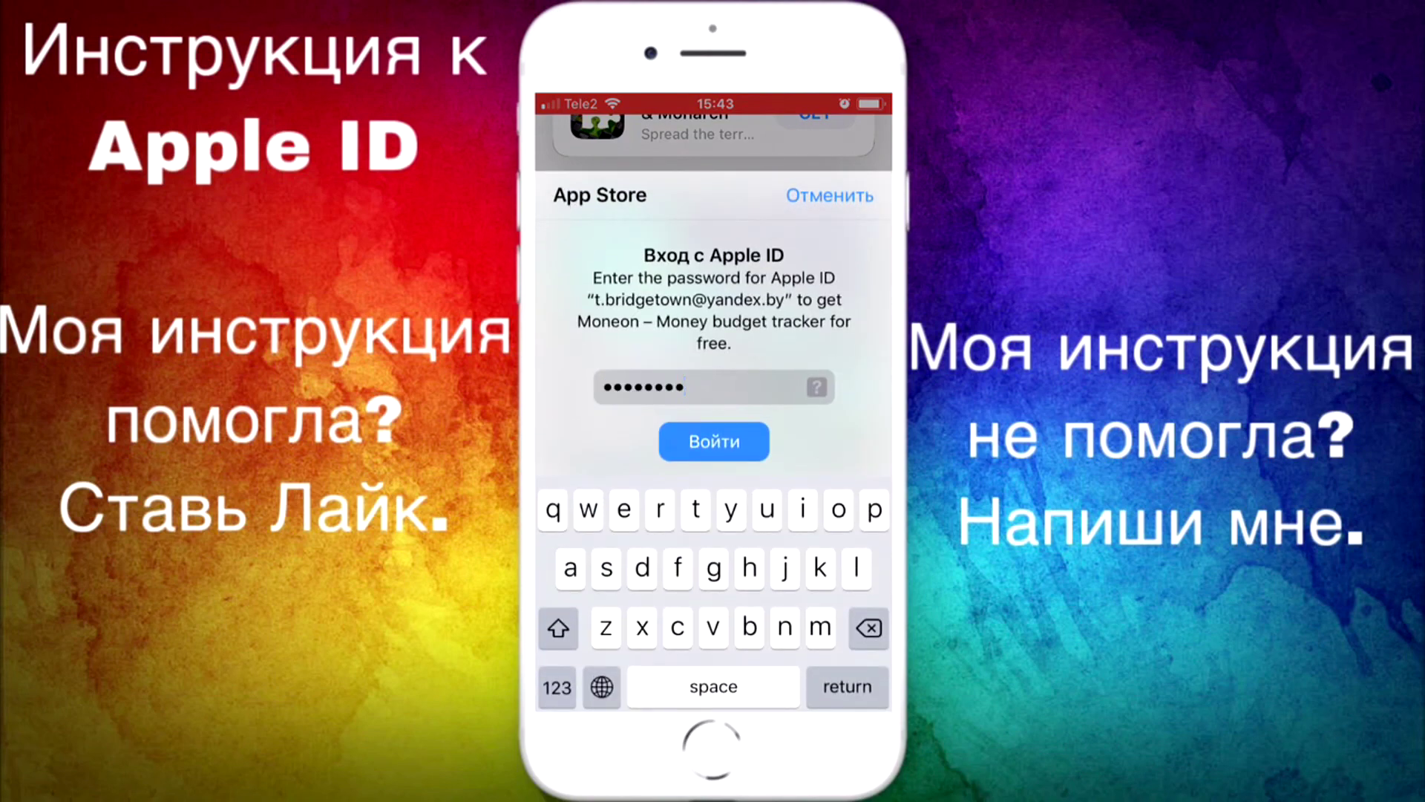
key(Return)
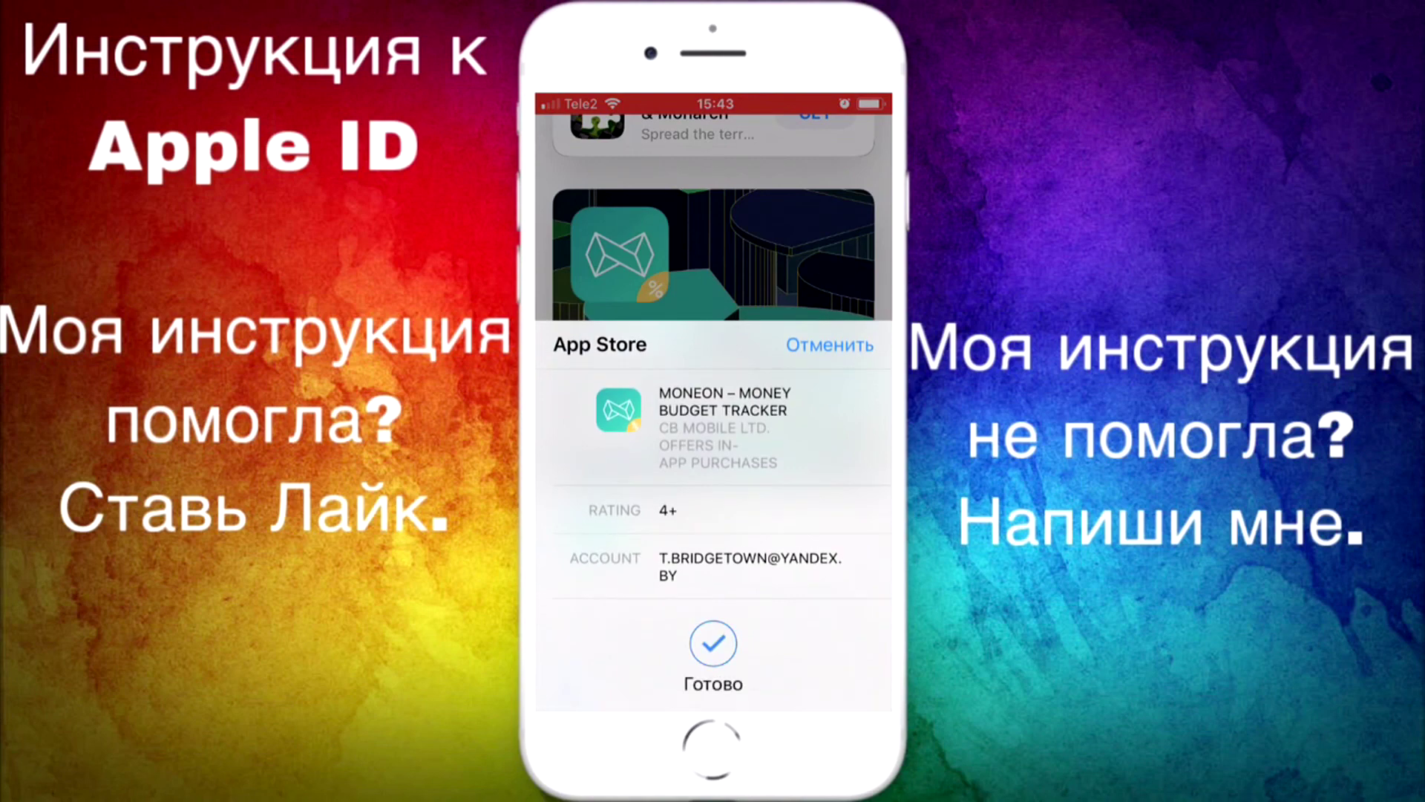